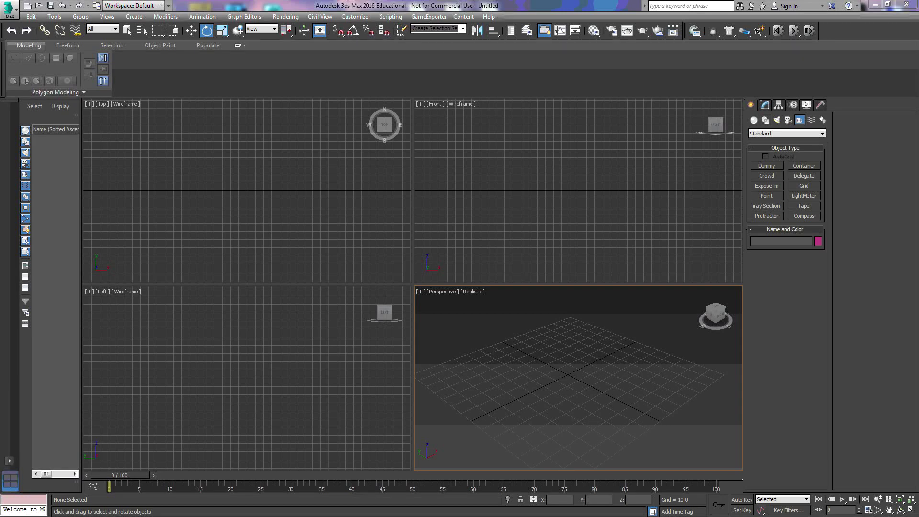
Draw Box001 at the scene centre in the Top view, about 44.444 × 64.912 × 65.497 units
left_click(765, 134)
left_click(755, 120)
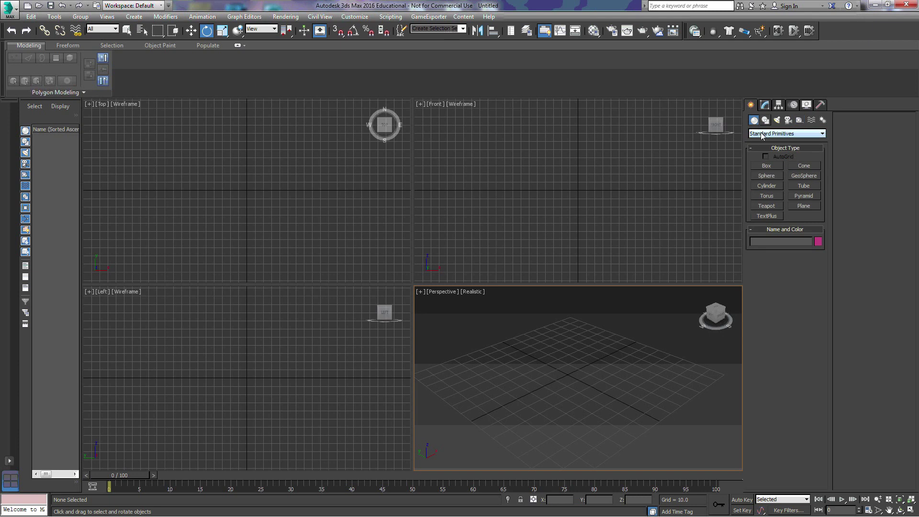
left_click(769, 134)
left_click(770, 143)
left_click(767, 165)
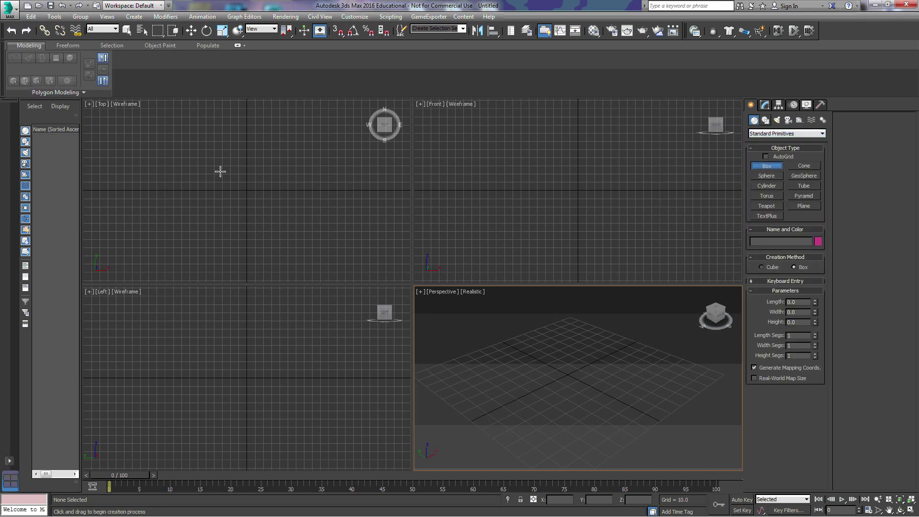
left_click_drag(226, 172, 280, 209)
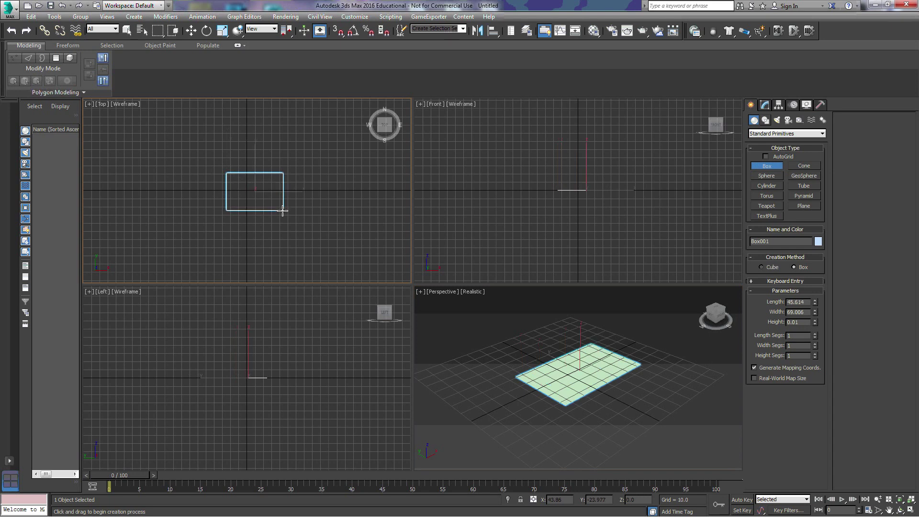
left_click(289, 156)
middle_click_drag(667, 332, 631, 380)
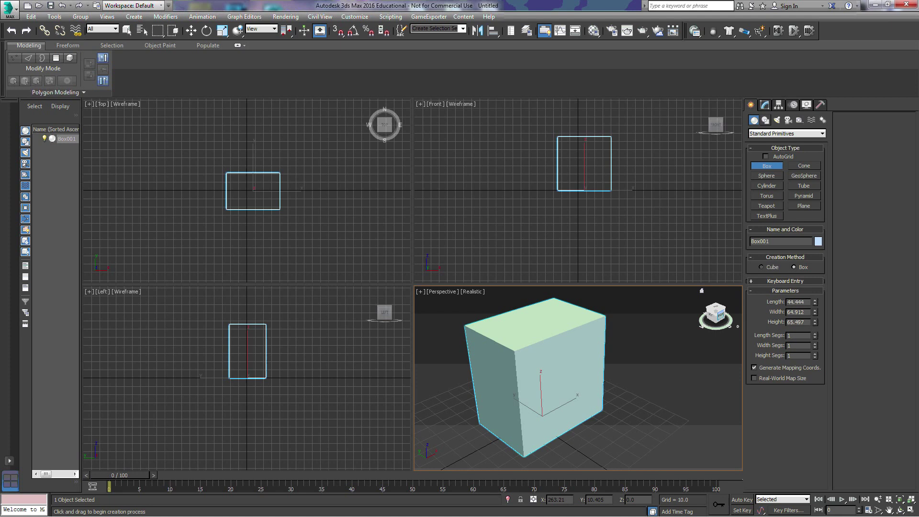
left_click_drag(715, 316, 500, 359)
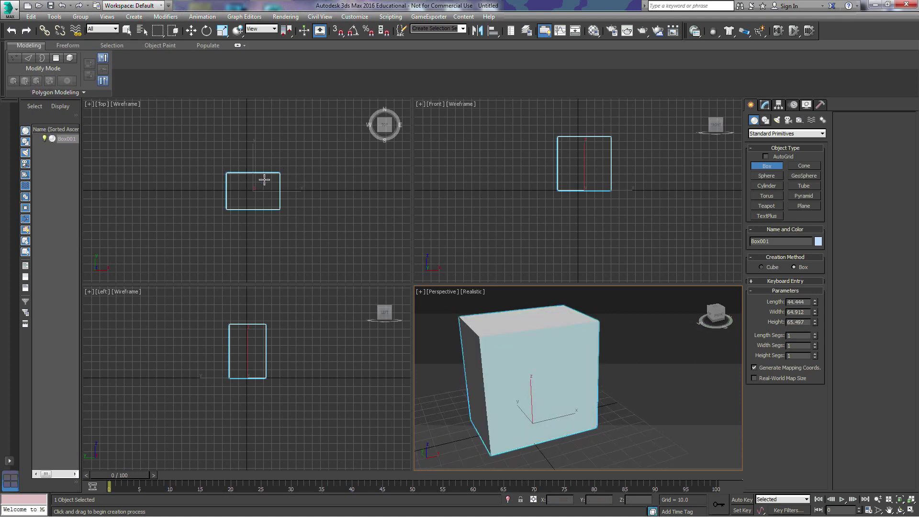
middle_click_drag(293, 231, 300, 225)
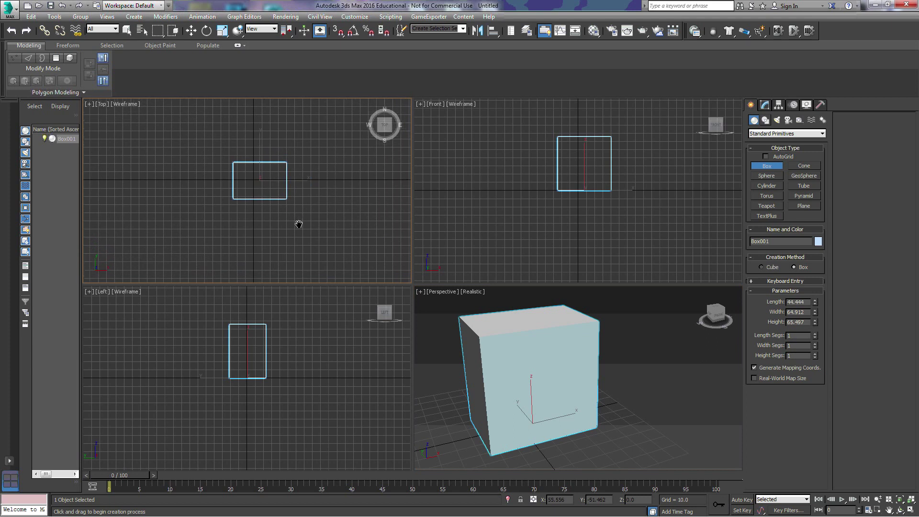
left_click(191, 30)
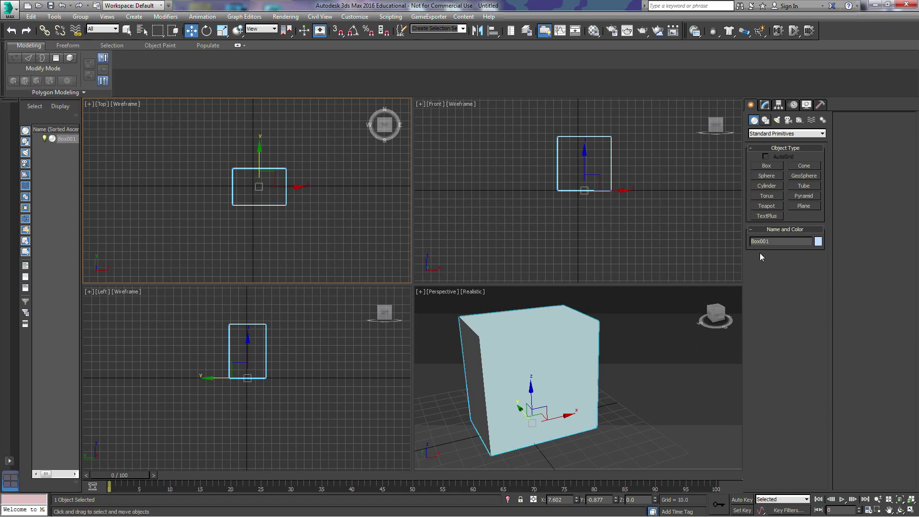
Draw a smaller Box002 in the Front view at Box001's upper corner
left_click(769, 168)
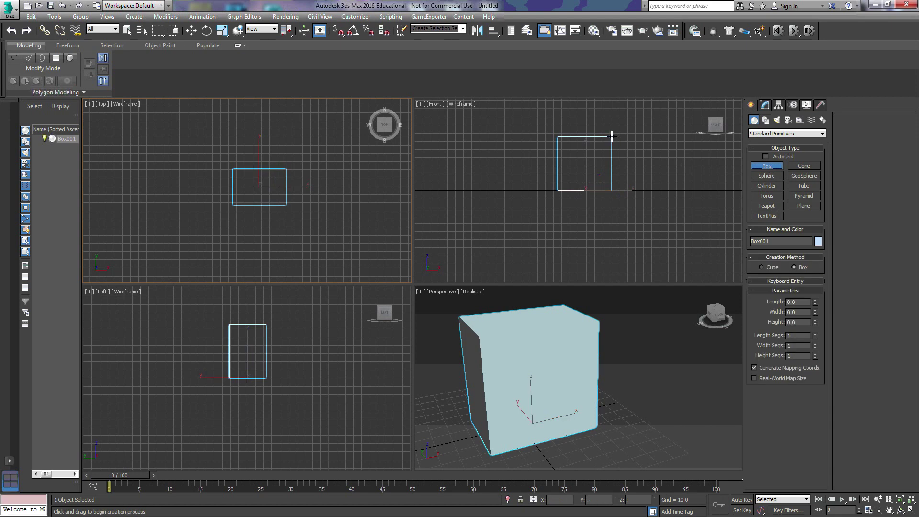
left_click_drag(612, 136, 631, 154)
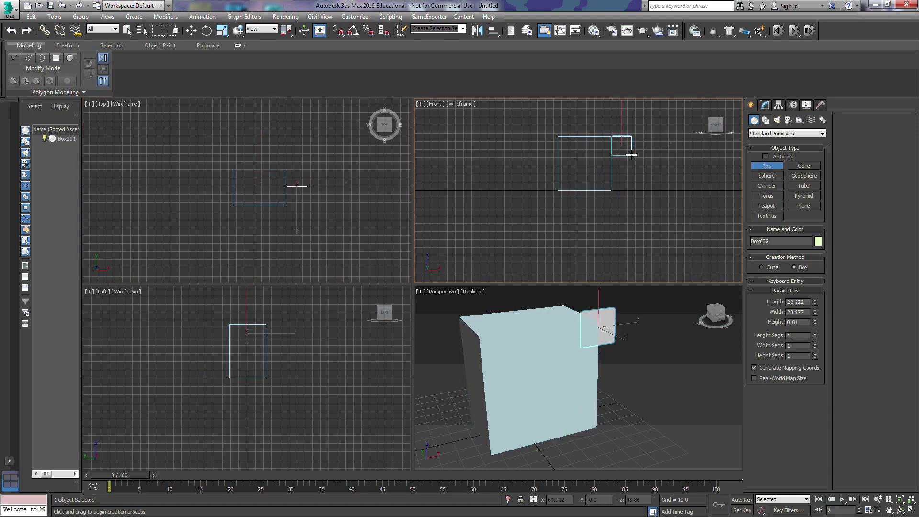
left_click(636, 106)
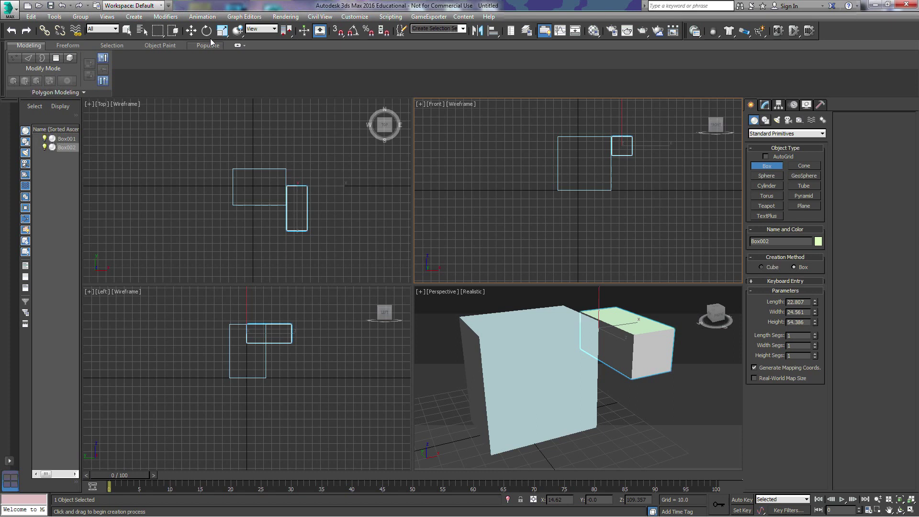
Slide Box002 along Y so it overlaps Box001's edge at X 53.509, Y 20.469, Z 54.386
key("w")
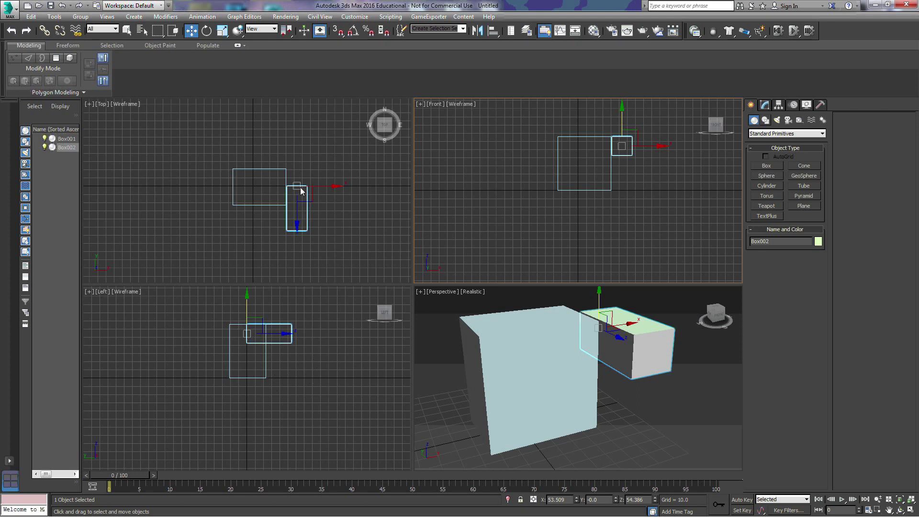
left_click(293, 223)
left_click_drag(297, 161, 297, 145)
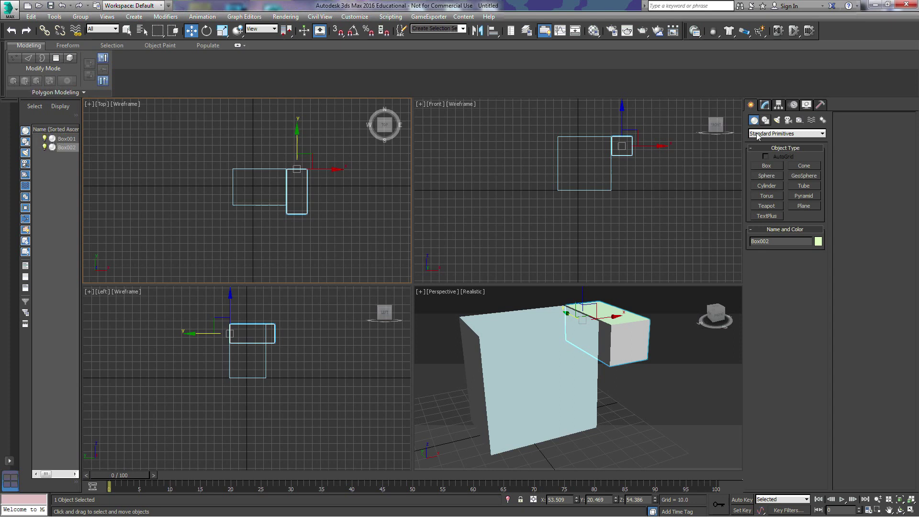
Nudge Box002's pivot slightly, then move Box002 down in Y away from Box001
left_click(779, 105)
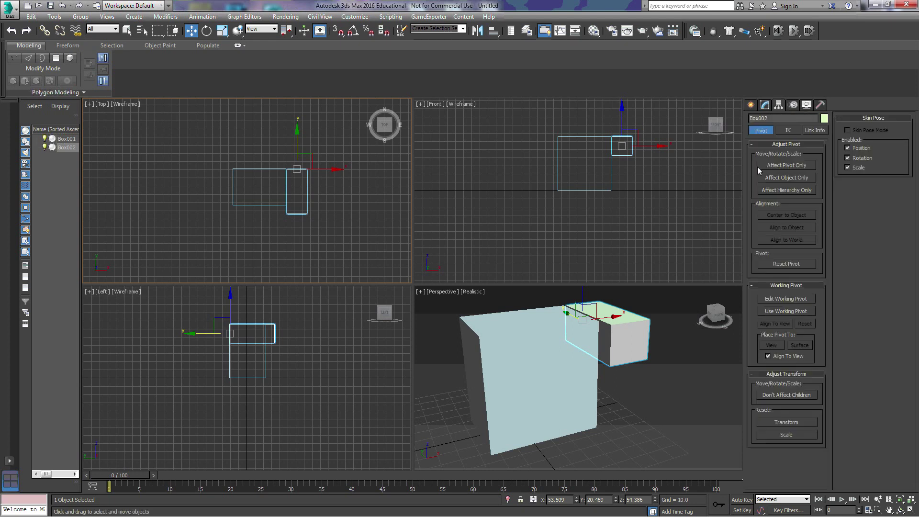
left_click(788, 165)
left_click_drag(322, 169, 324, 169)
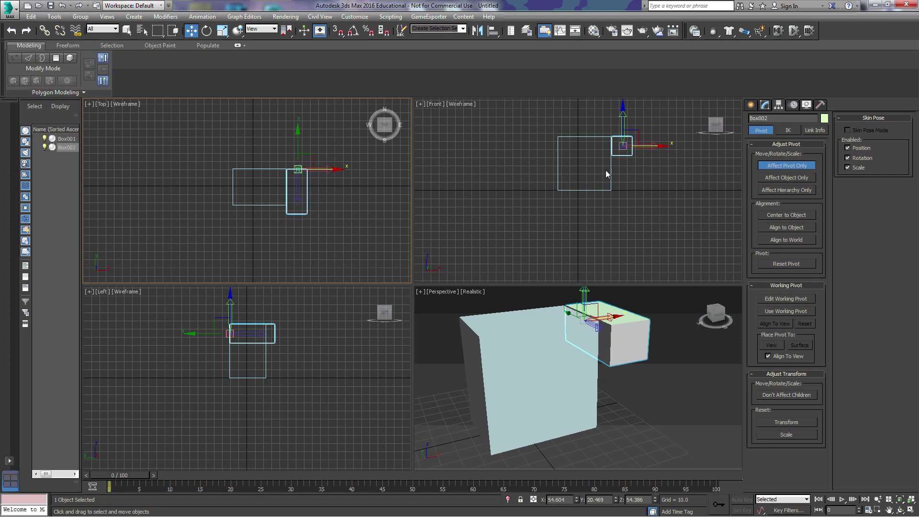
left_click(772, 168)
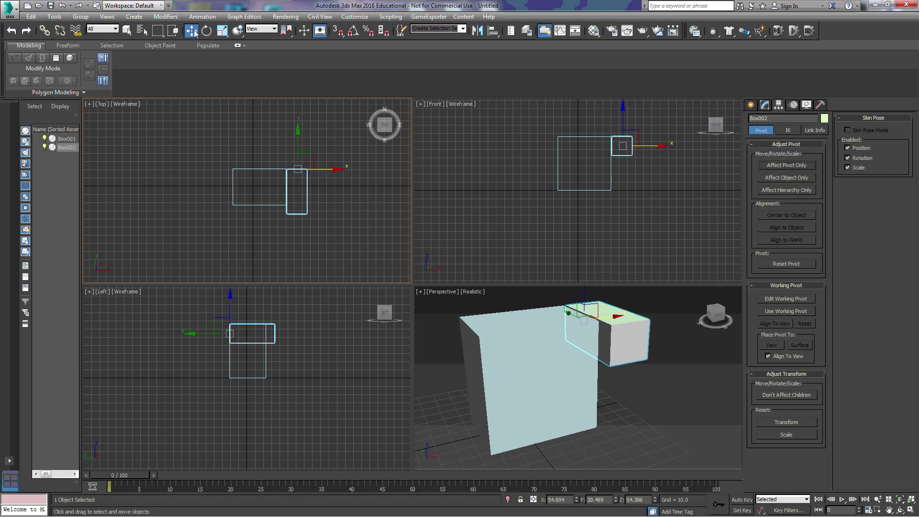
left_click_drag(297, 130, 297, 185)
Test-rotate Box002 about its centre, then undo the rotation
key("e")
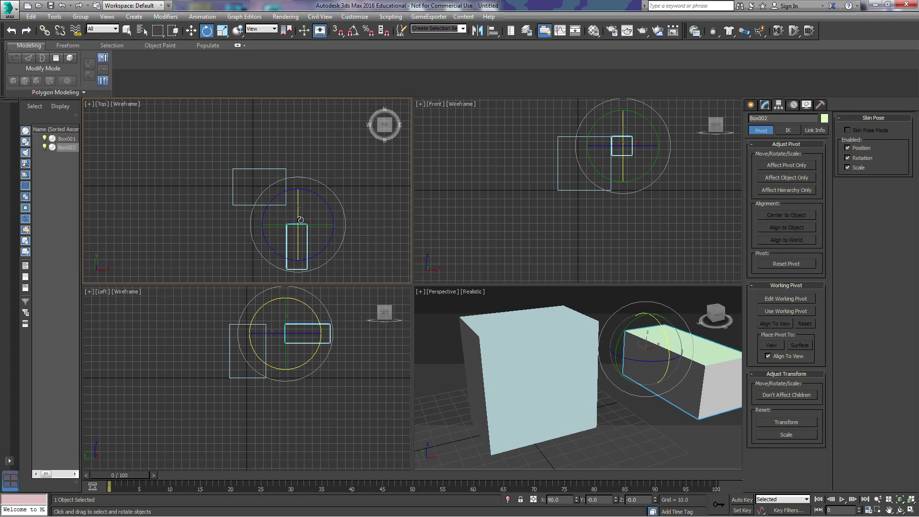
scroll(326, 236, "up", 4)
middle_click_drag(258, 225, 297, 228)
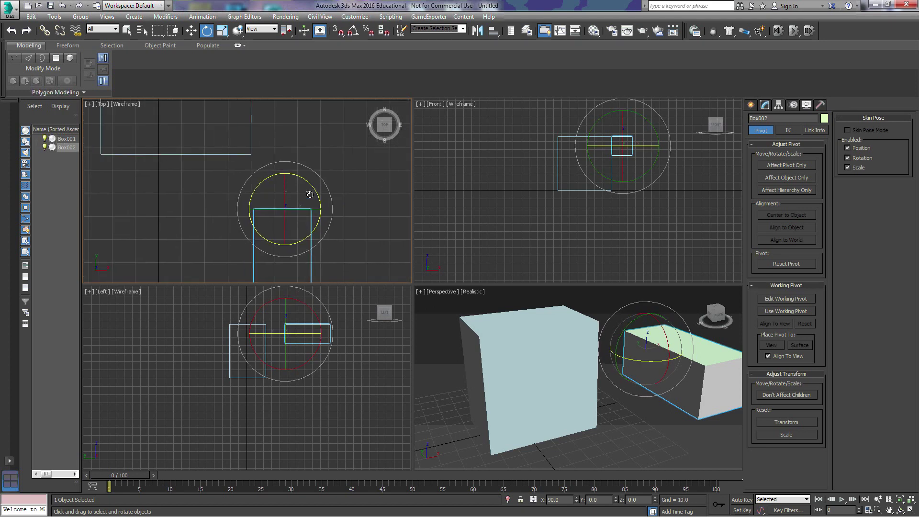
left_click_drag(313, 189, 300, 159)
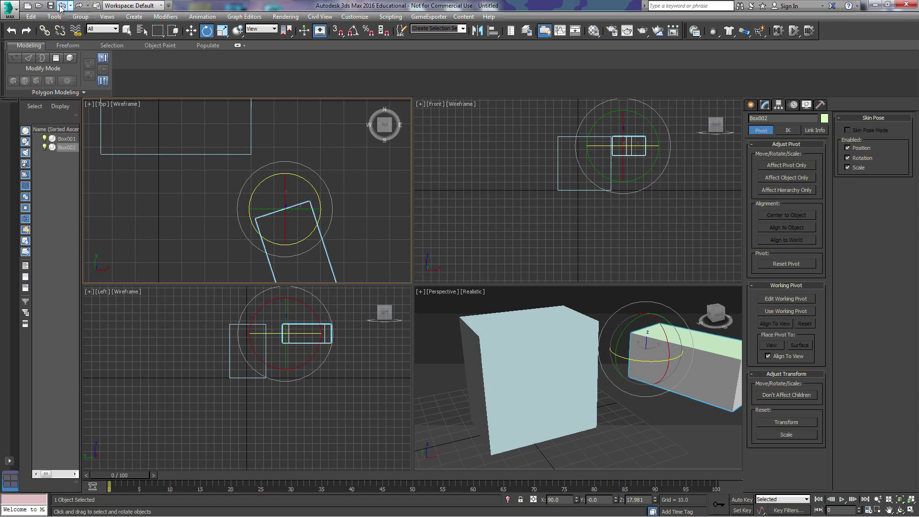
left_click(61, 5)
Move Box002's pivot to its left edge nearest Box001, test a rotation and undo it
left_click(791, 165)
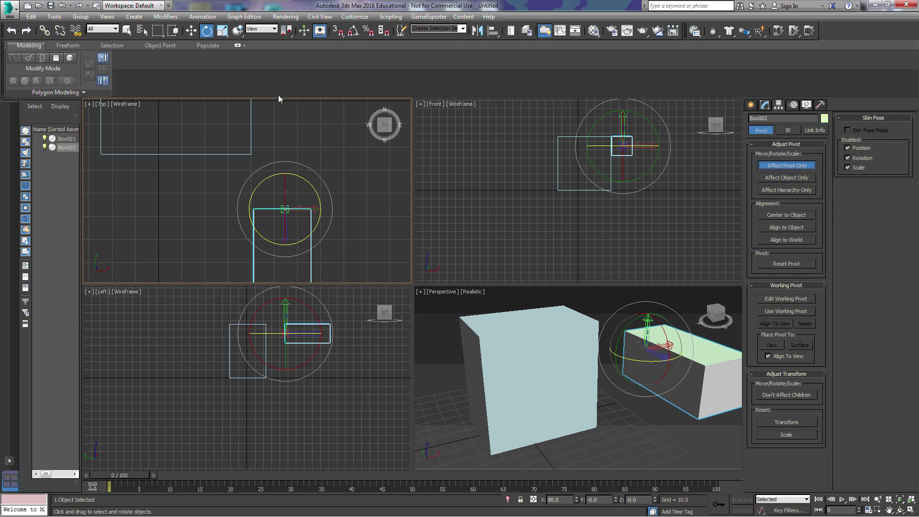
left_click(191, 31)
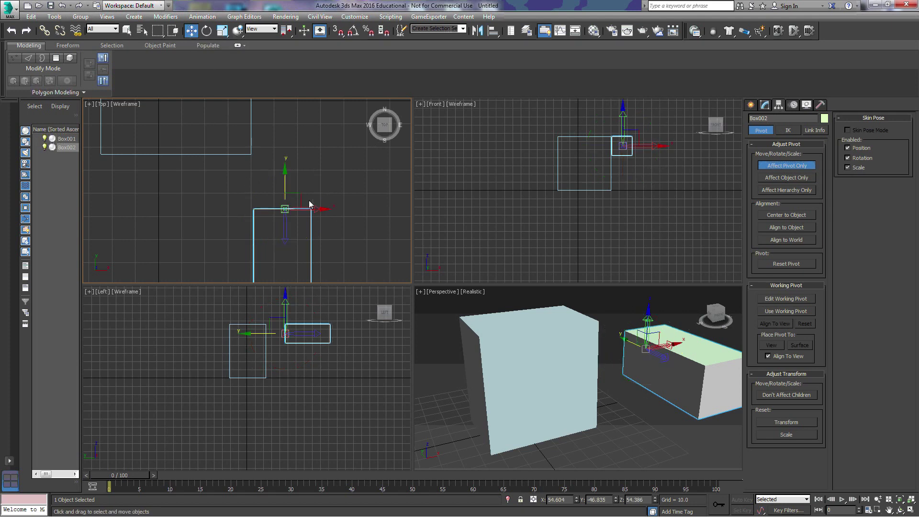
left_click_drag(317, 209, 286, 211)
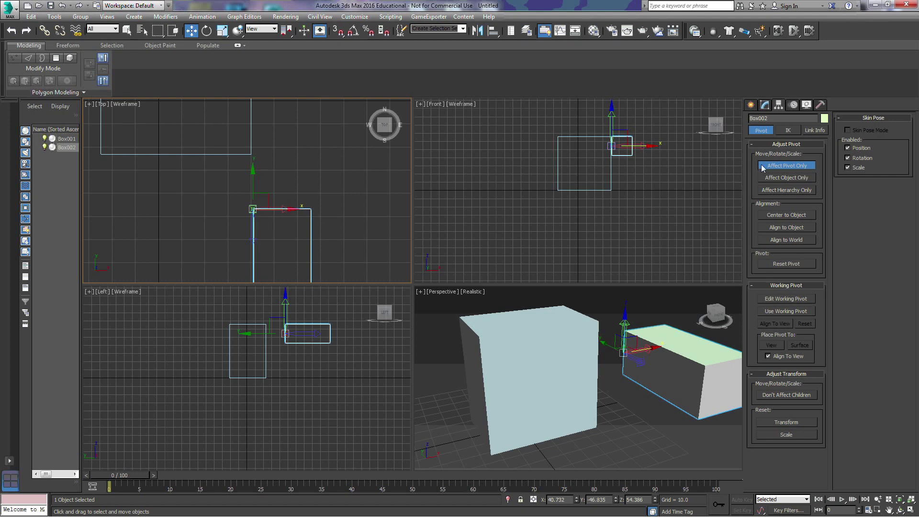
left_click(787, 165)
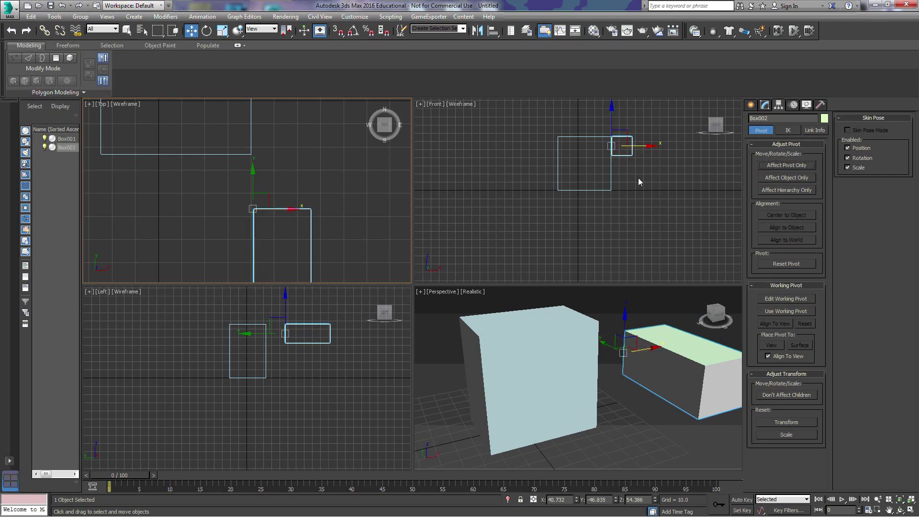
left_click(206, 30)
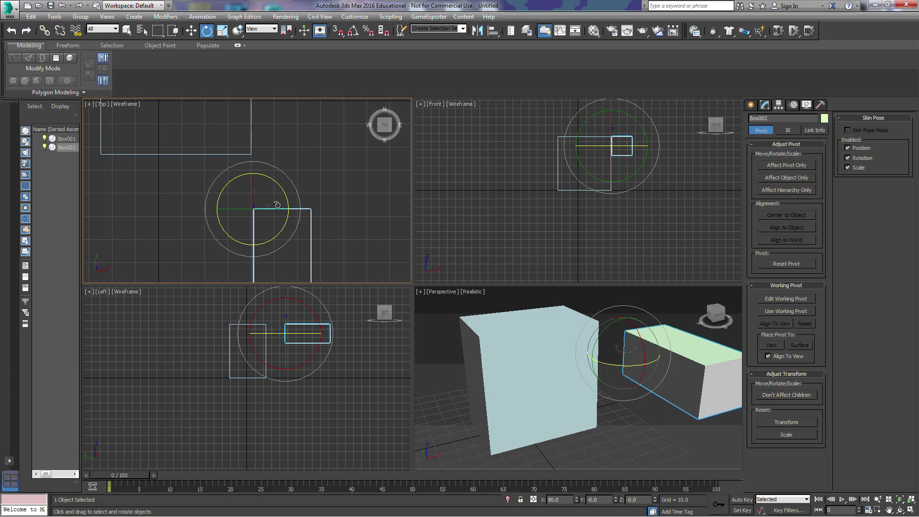
left_click_drag(287, 202, 284, 174)
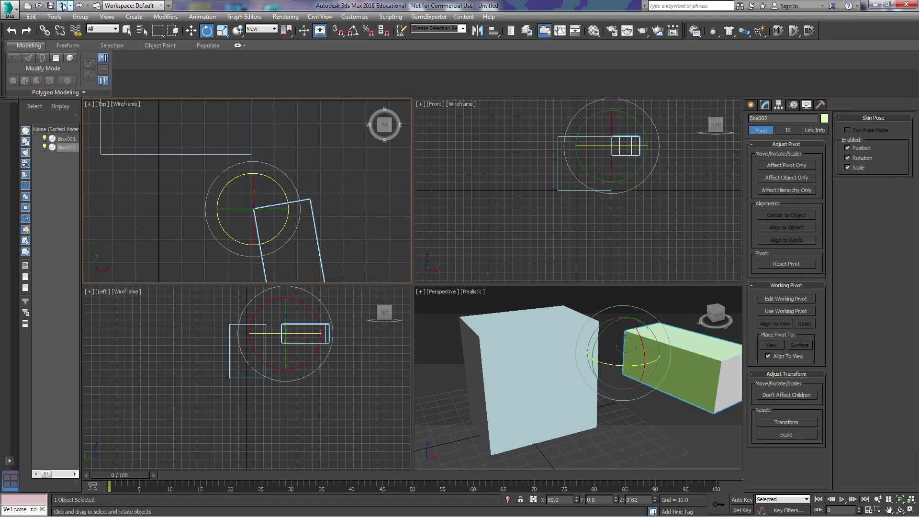
left_click(62, 5)
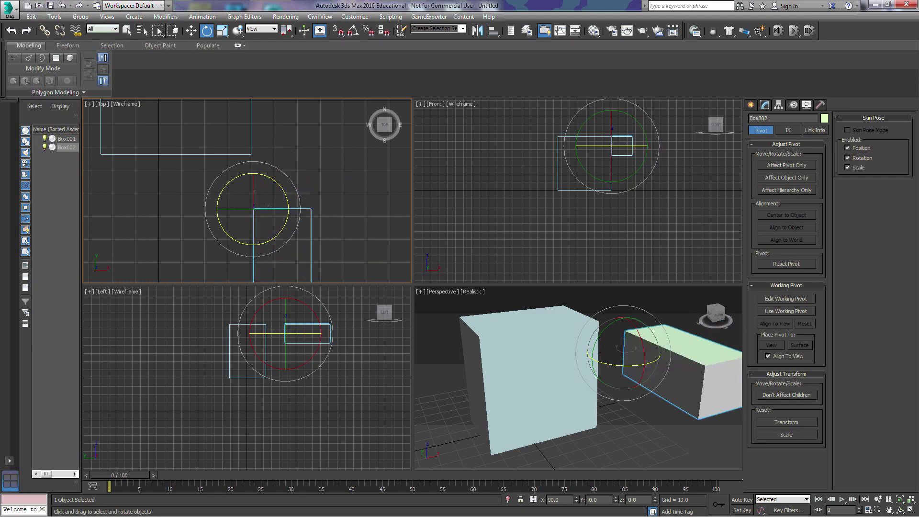
Drag a copy of Box002 up past Box001 and save it as Box003
left_click(191, 30)
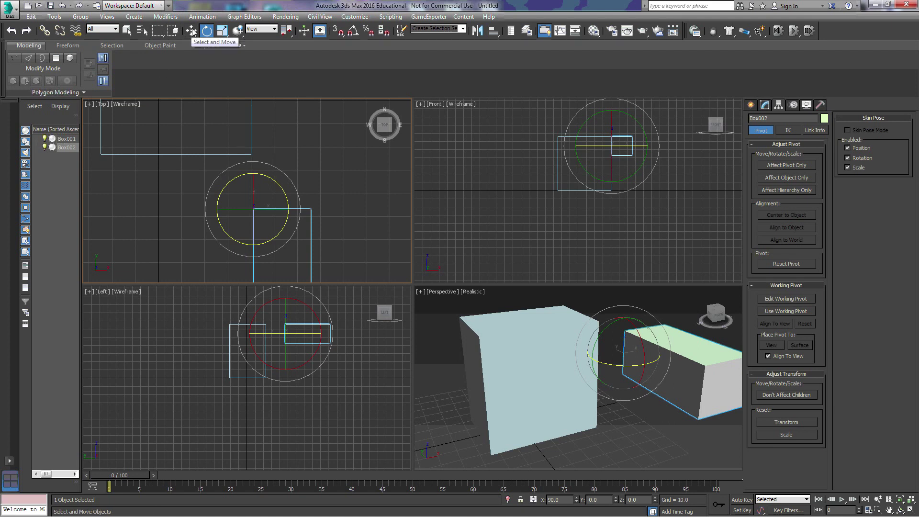
middle_click_drag(290, 173, 302, 221)
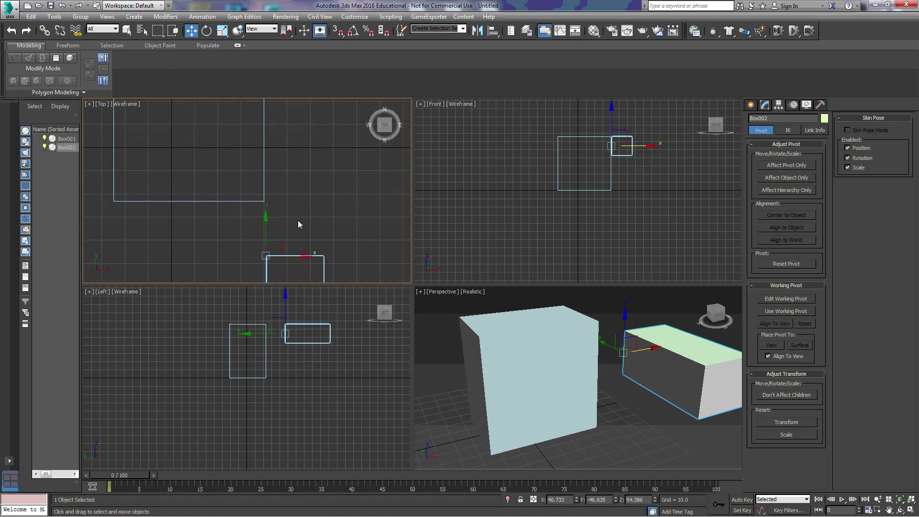
left_click_drag(265, 237, 266, 123)
middle_click_drag(348, 164, 348, 234)
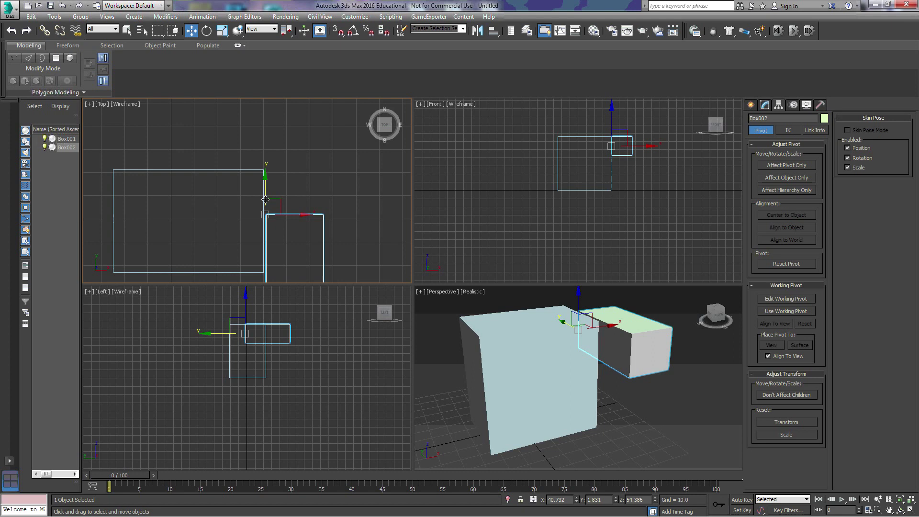
mouse_move(264, 193)
left_mouse_down()
mouse_move(262, 148)
mouse_move(211, 173)
mouse_move(84, 170)
left_mouse_up()
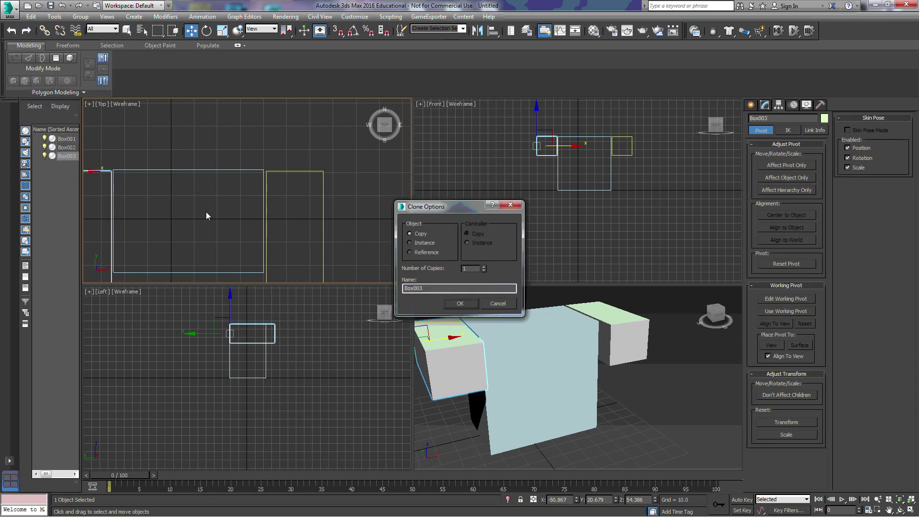
left_click(461, 304)
Move Box003's pivot along X onto its inner corner next to Box001
middle_click_drag(246, 218, 303, 200)
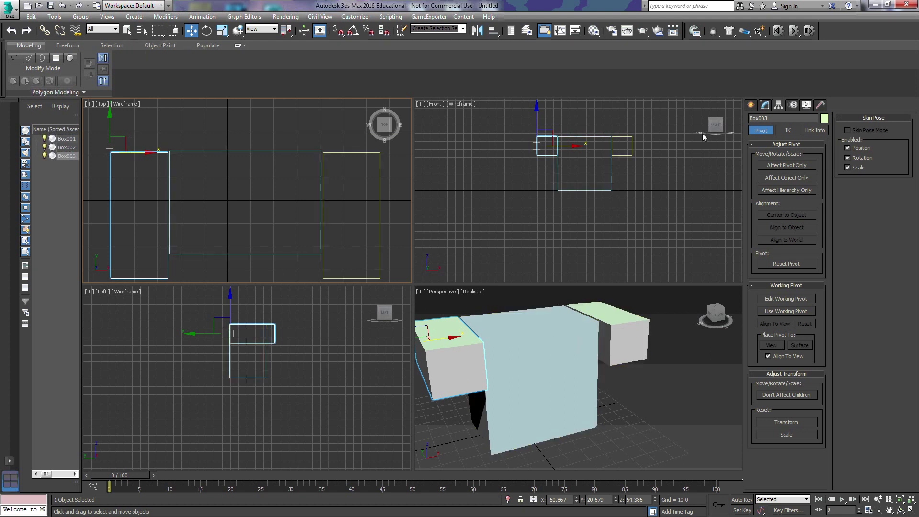
left_click(769, 166)
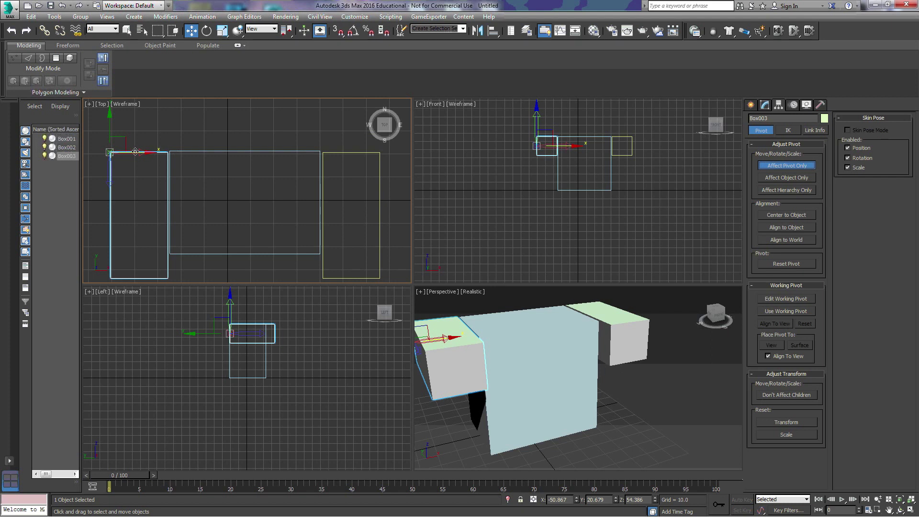
left_click_drag(135, 152, 189, 159)
scroll(163, 145, "up", 5)
middle_click_drag(163, 145, 219, 235)
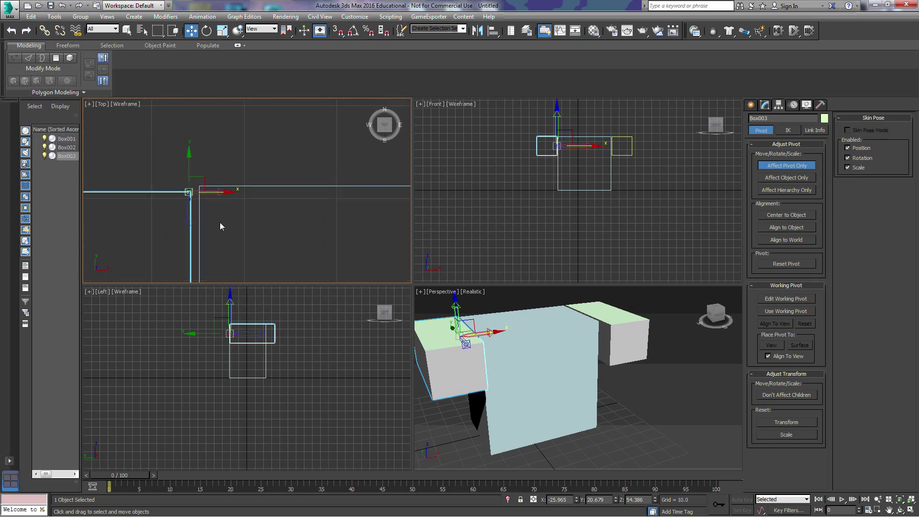
scroll(221, 200, "up", 2)
left_click_drag(200, 189, 203, 189)
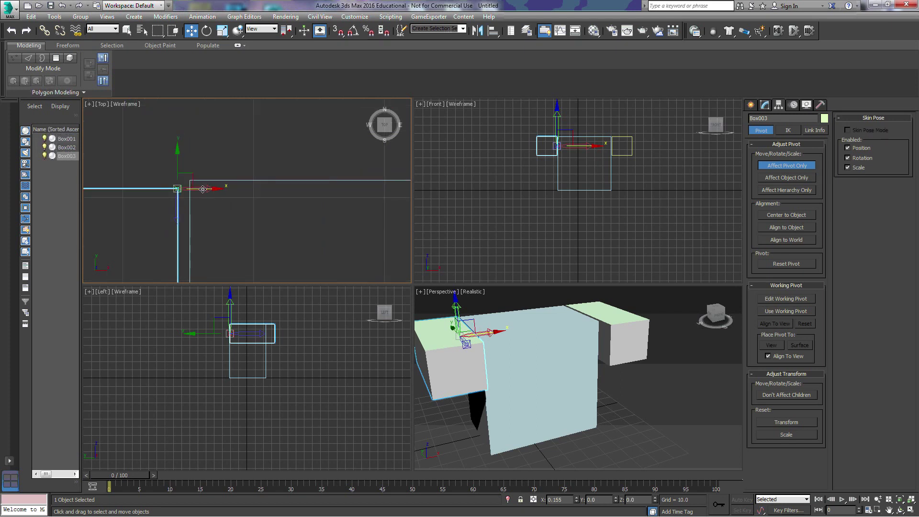
scroll(85, 185, "down", 3)
scroll(102, 203, "up", 2)
scroll(114, 221, "up", 2)
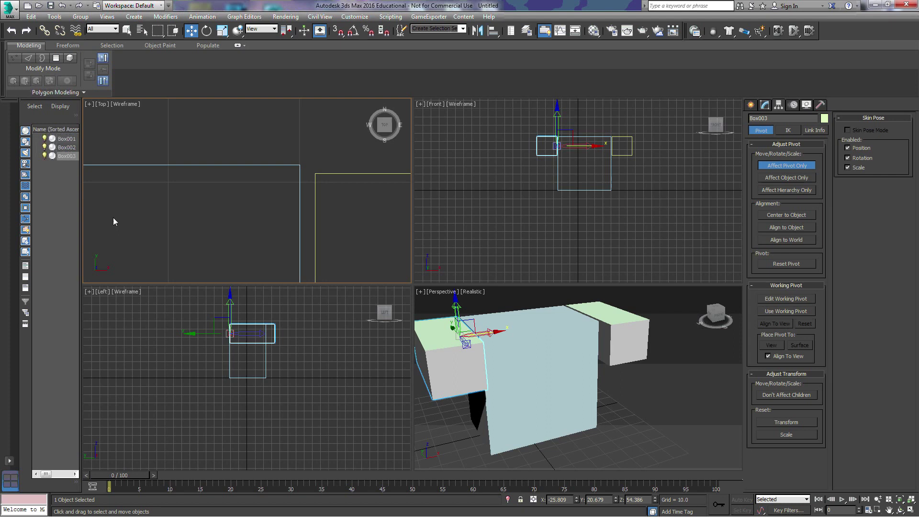
Move Box002's pivot along X onto its inner corner
left_click(372, 173)
left_click_drag(337, 175, 344, 173)
scroll(266, 184, "down", 6)
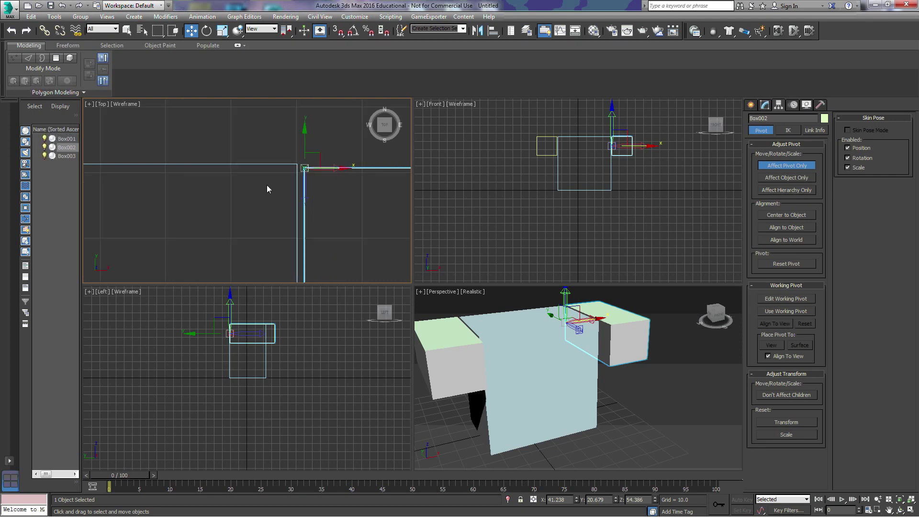
middle_click_drag(262, 194, 269, 188)
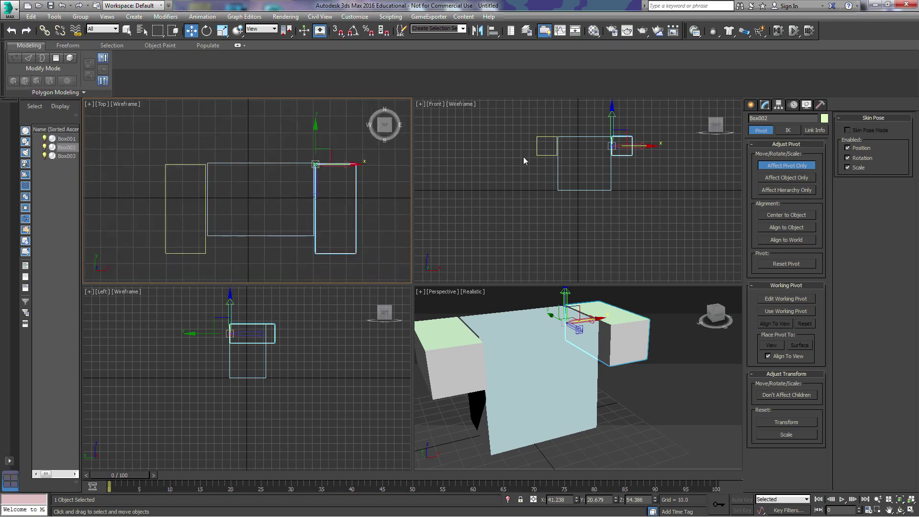
Rotate Box002 and Box003 each slightly outward about their corner pivots
left_click(770, 166)
left_click(206, 31)
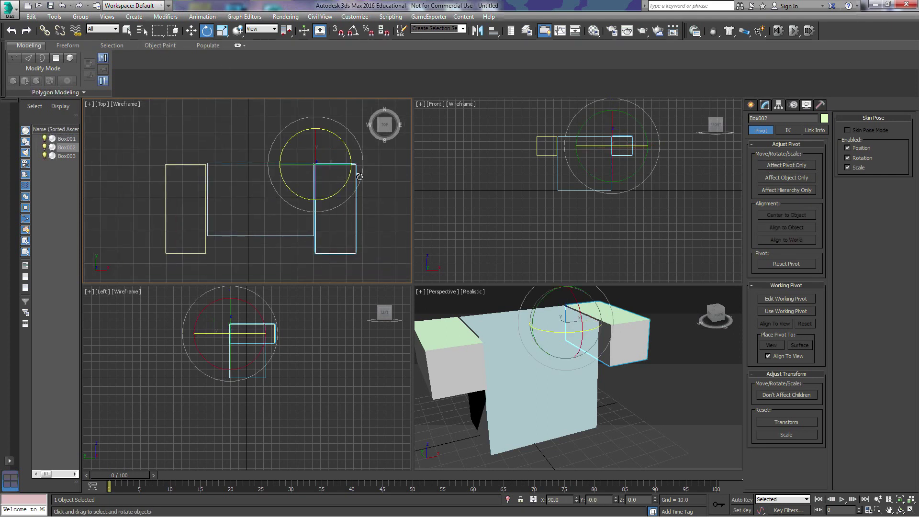
left_click_drag(351, 156, 345, 146)
left_click(166, 183)
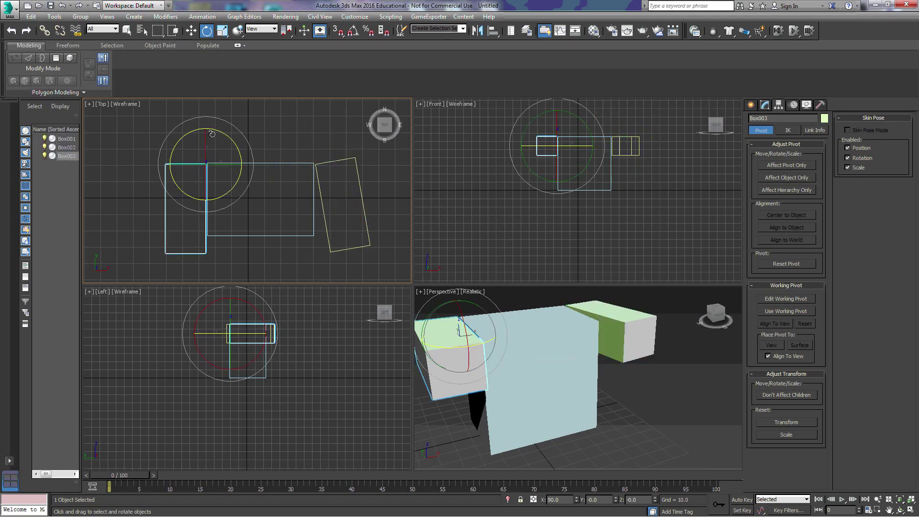
left_click_drag(211, 133, 221, 134)
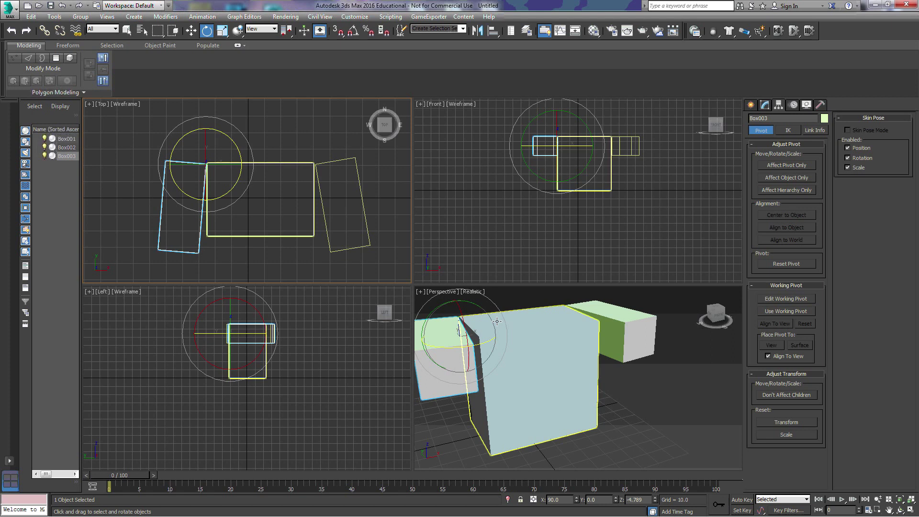
Link Box003 and then Box002 to Box001 as its children using Select and Link
left_click(277, 128)
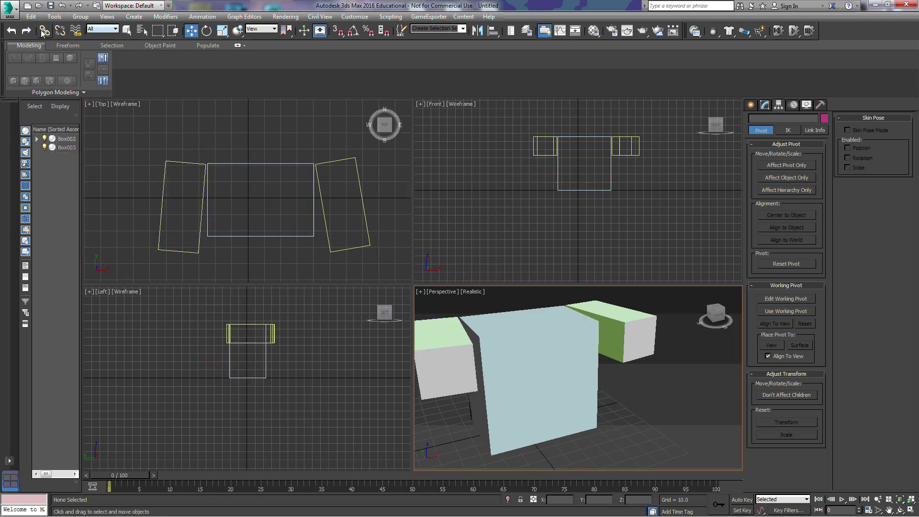
left_click(44, 31)
left_click_drag(632, 340, 542, 363)
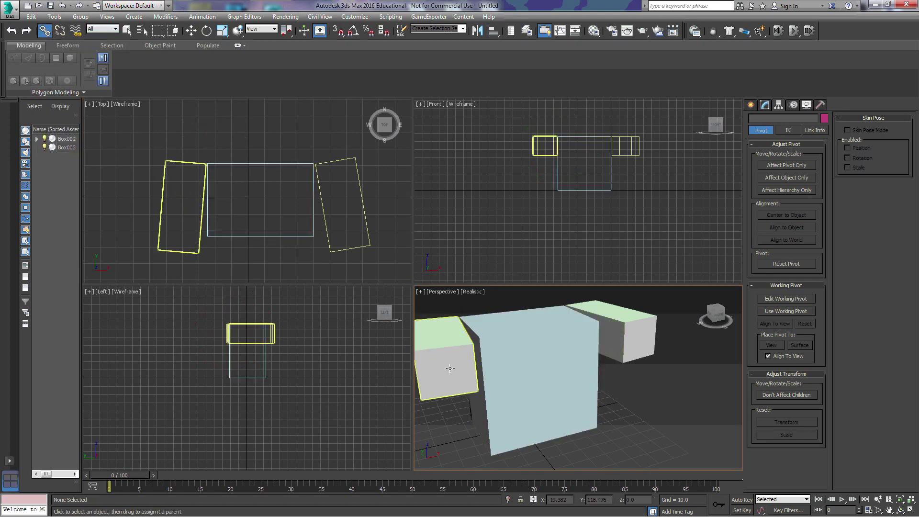
left_click_drag(439, 354, 539, 385)
right_click(671, 414)
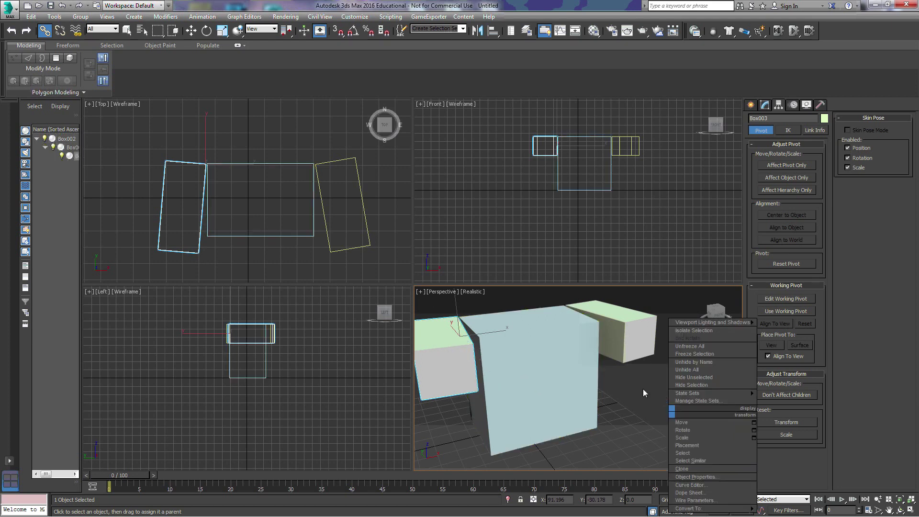
left_click(642, 366)
left_click(632, 333)
left_click_drag(632, 334, 550, 384)
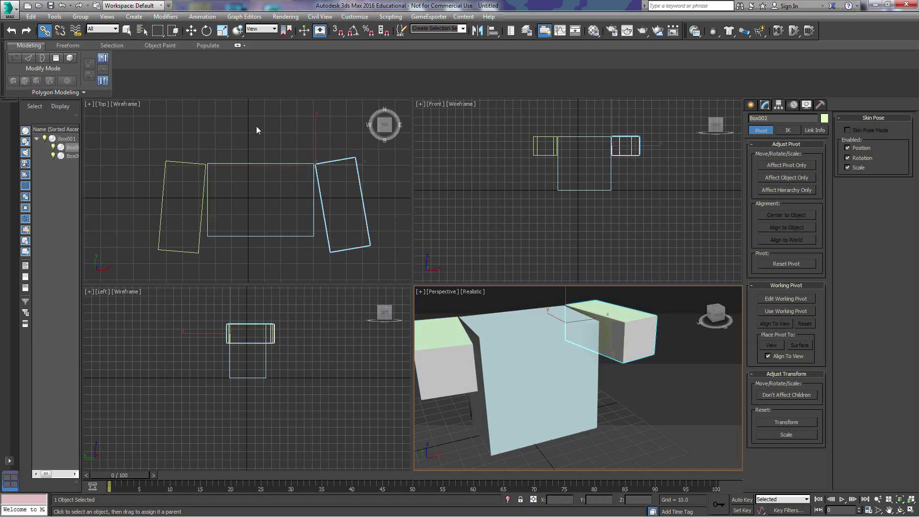
Move Box001 along Y and back, checking both side boxes follow, then select Box002
left_click(126, 30)
left_click(191, 31)
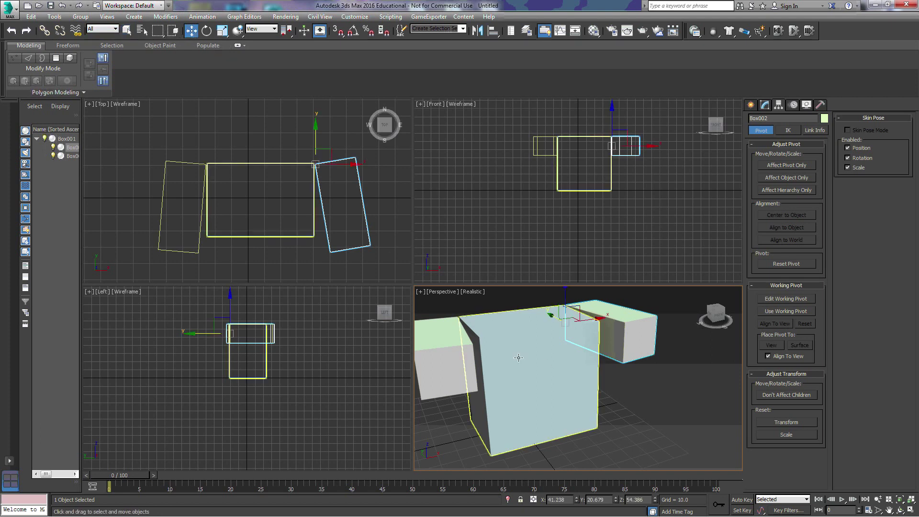
left_click(550, 365)
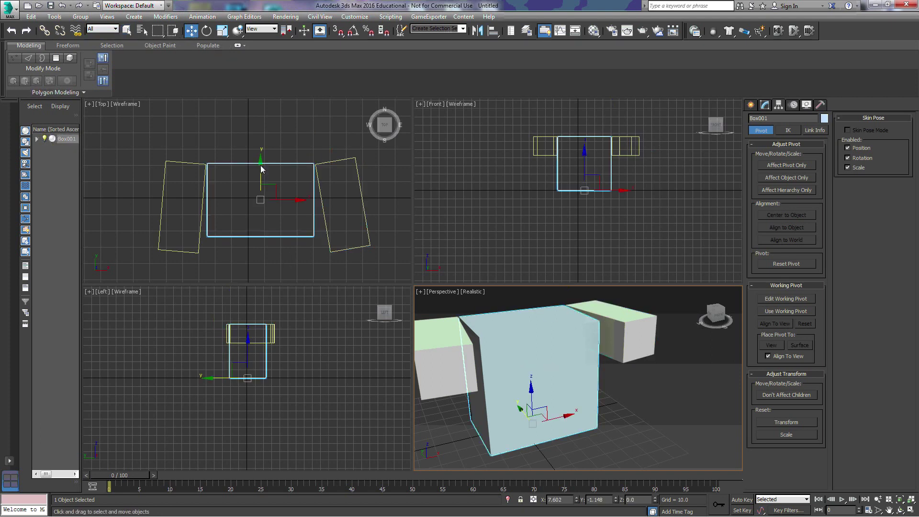
left_click_drag(260, 165, 261, 144)
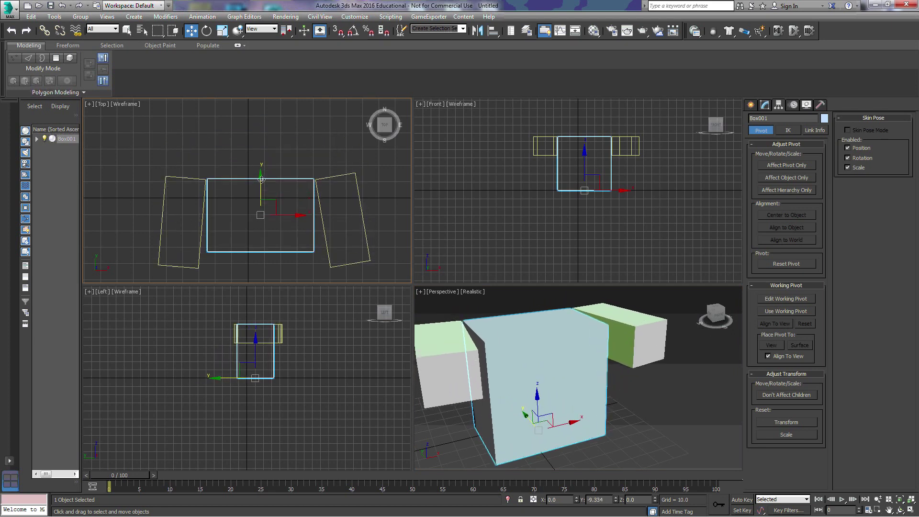
left_click_drag(262, 180, 269, 143)
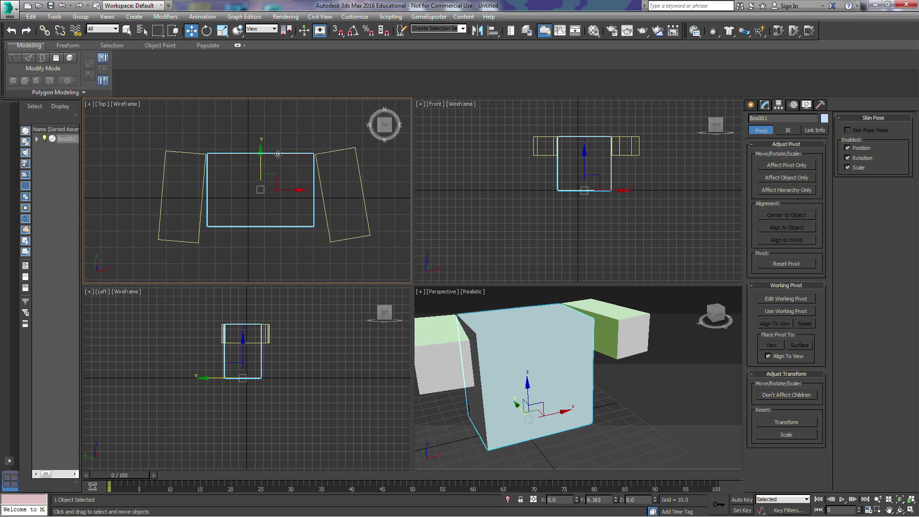
left_click(328, 151)
left_click(206, 30)
Rotate Box002 and Box003 further outward about Z around their pivots
mouse_move(348, 149)
left_mouse_down()
mouse_move(350, 165)
mouse_move(350, 143)
left_mouse_up()
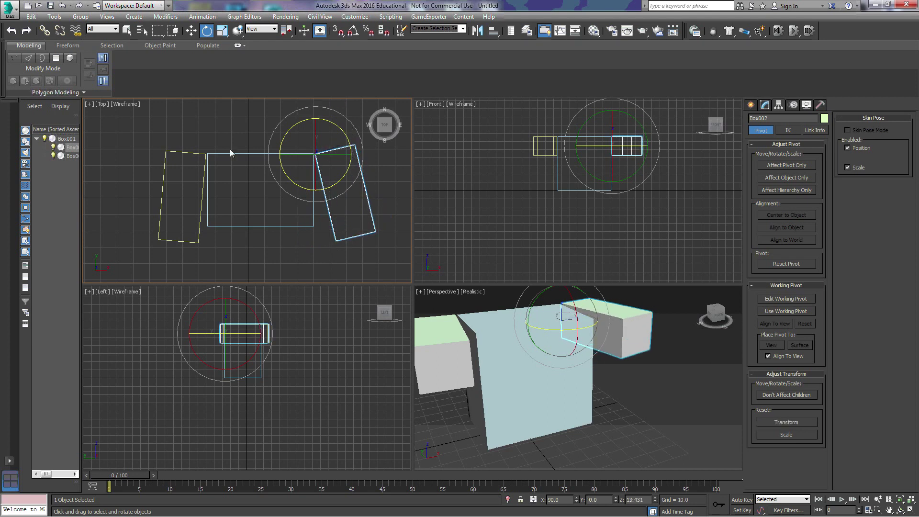
left_click(164, 158)
left_click_drag(171, 147, 192, 130)
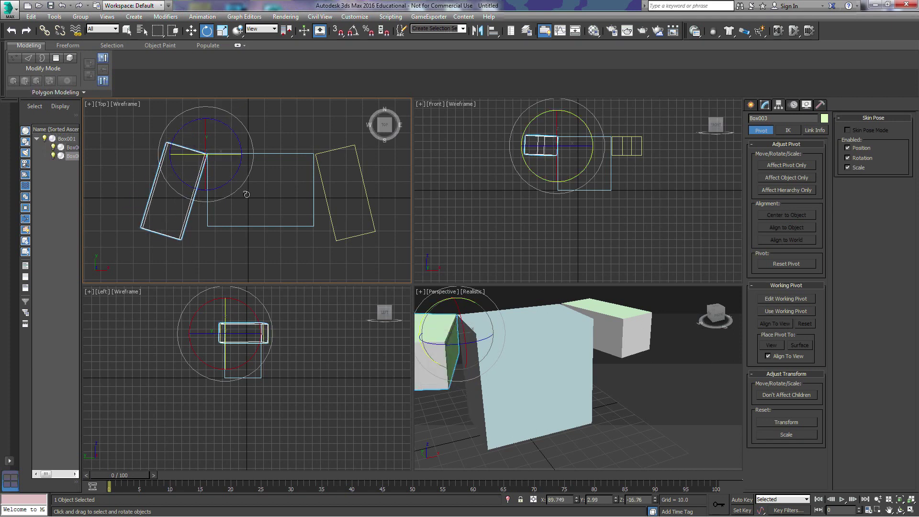
Move Box001 along Y, carrying both linked side boxes with it
left_click(297, 154)
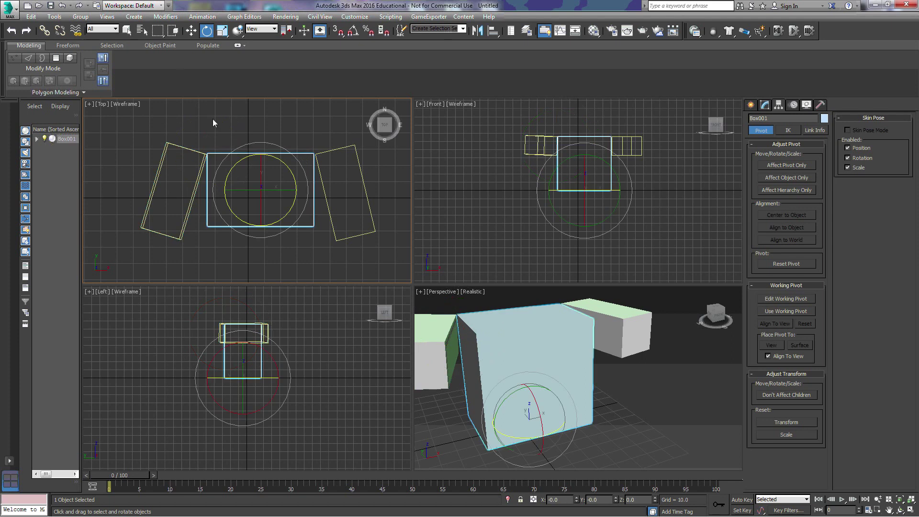
left_click(191, 30)
mouse_move(262, 151)
left_mouse_down()
mouse_move(263, 174)
mouse_move(272, 144)
left_mouse_up()
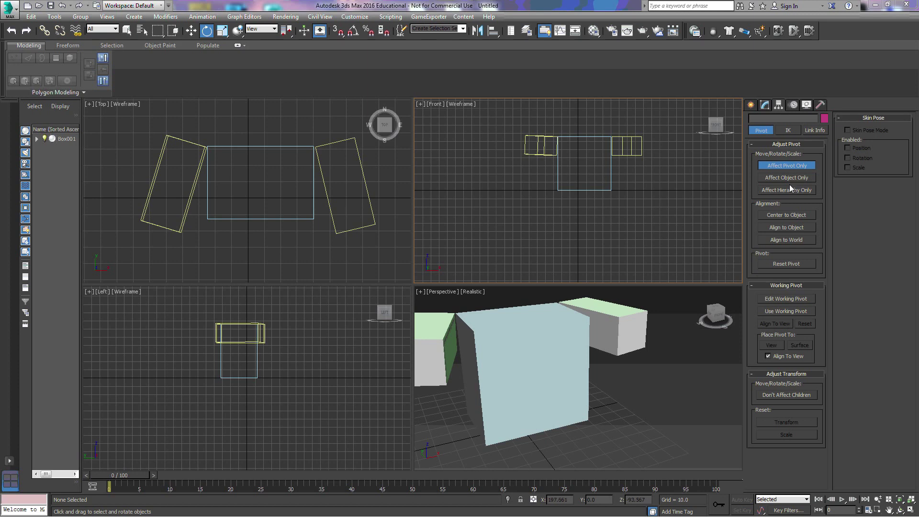
Draw a new Box004 near the right side box Box002
left_click(750, 106)
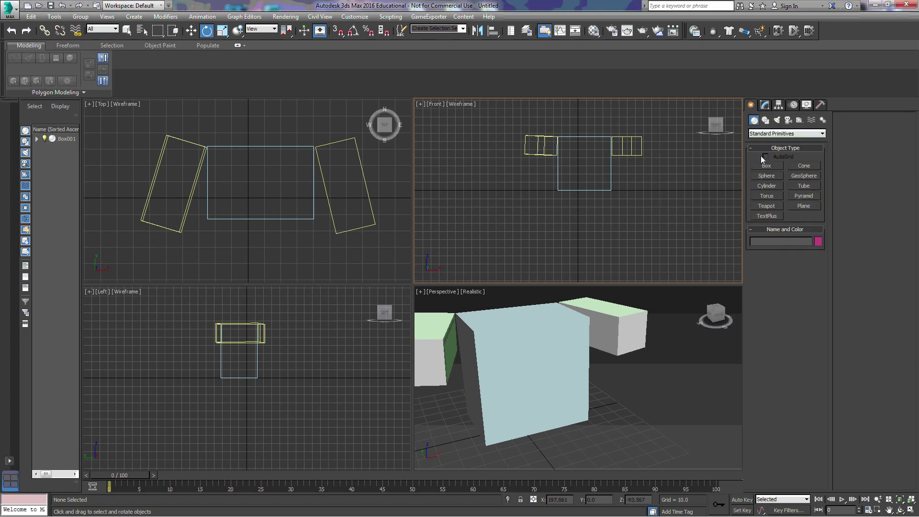
left_click(767, 165)
left_click_drag(621, 174, 642, 193)
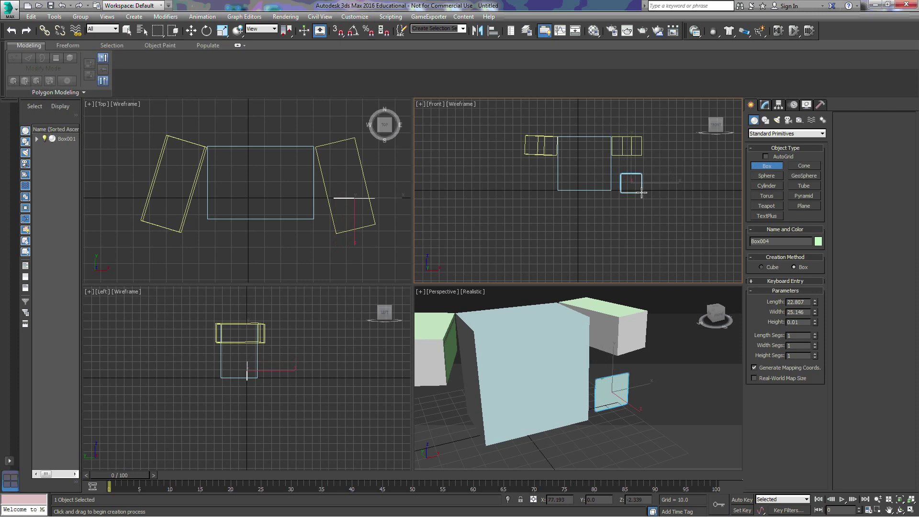
left_click(648, 155)
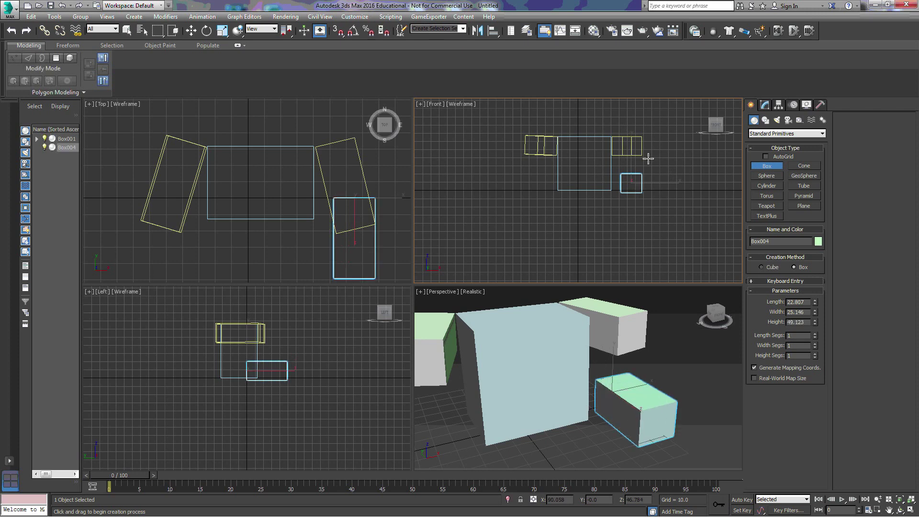
Centre Box004's pivot on the object using Affect Pivot Only and Center to Object
left_click(778, 105)
key("e")
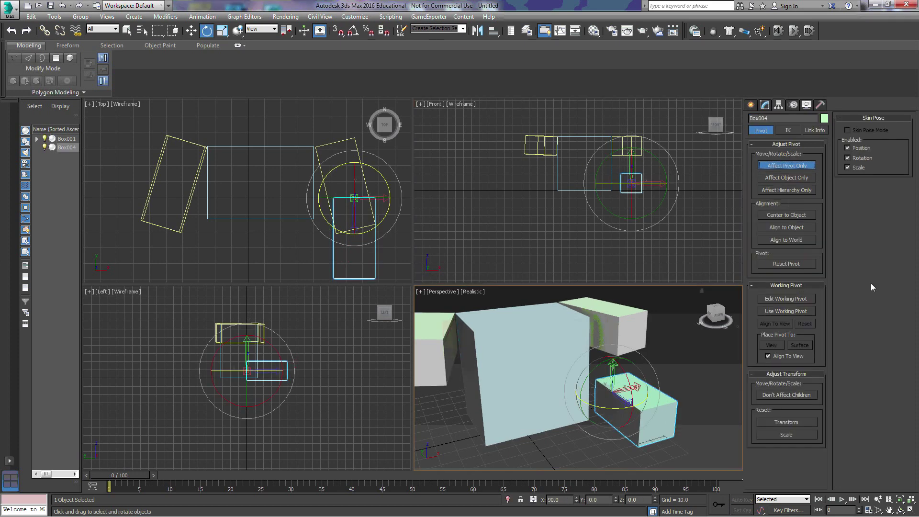
left_click(785, 167)
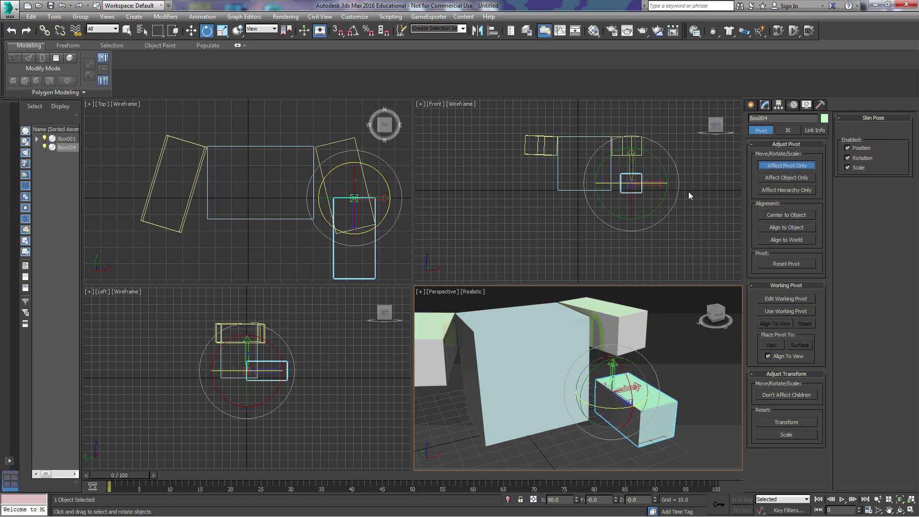
left_click(791, 215)
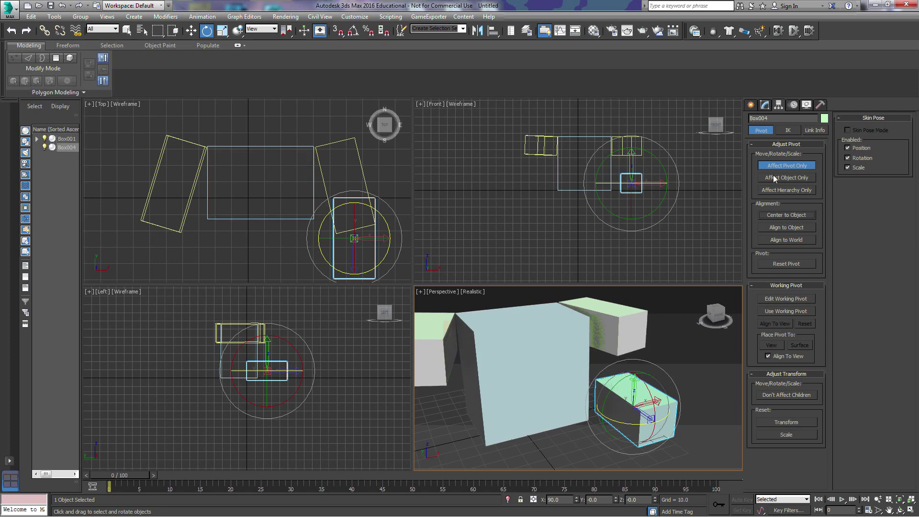
Push the linked Box001 assembly back along Y
left_click(784, 165)
left_click_drag(164, 122, 350, 174)
left_click(261, 145)
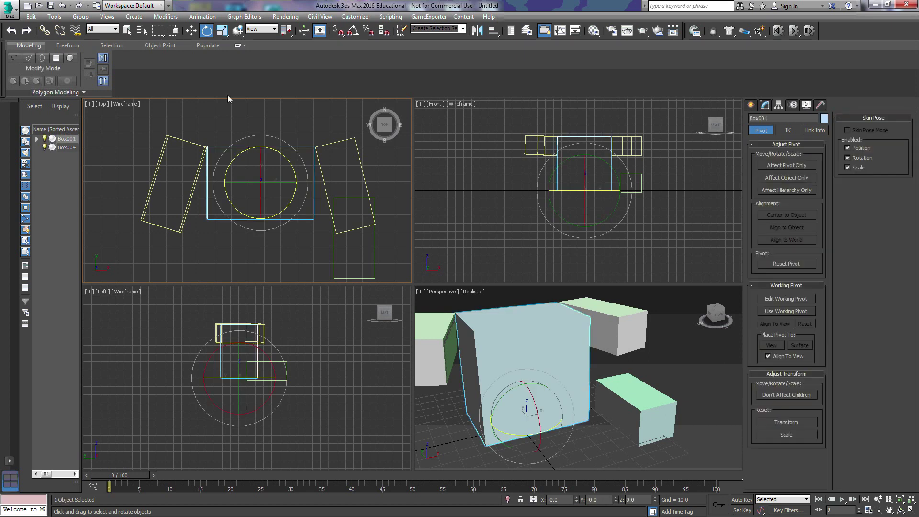
key("w")
left_click_drag(257, 157, 257, 26)
Move Box004 along X and Y to sit in front of Box001's middle near the grid centre
left_click(349, 197)
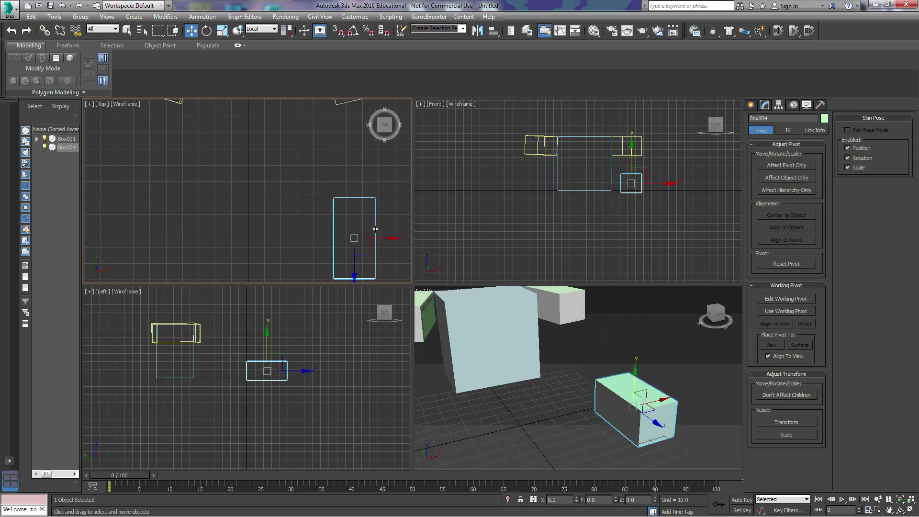
left_click_drag(376, 233, 277, 232)
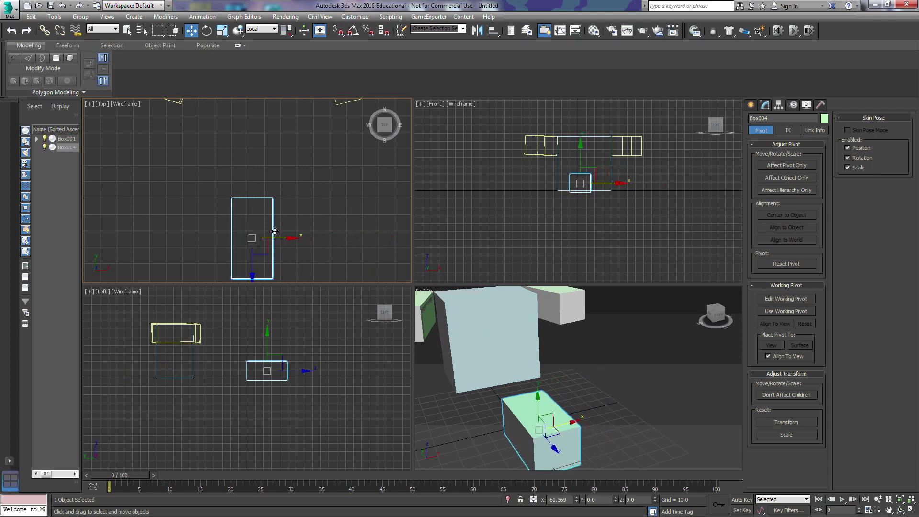
left_click_drag(252, 262, 253, 220)
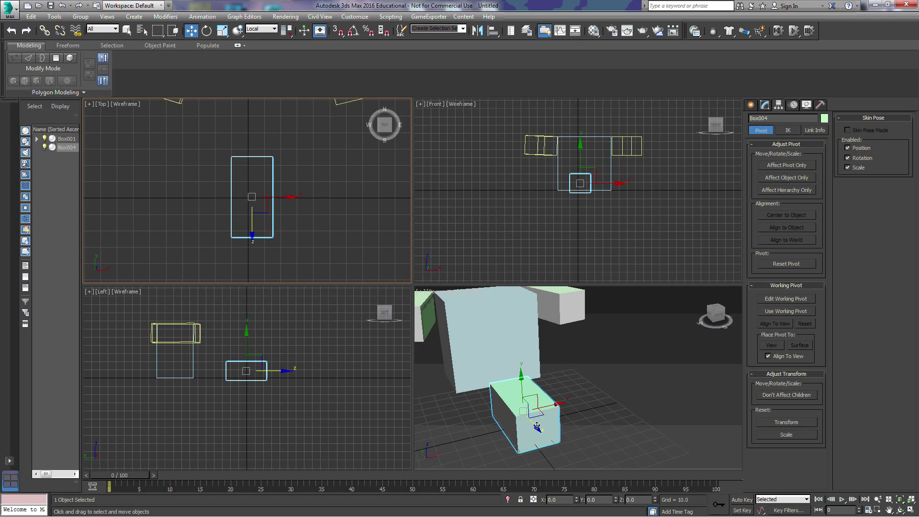
Move Box004's pivot out to the box's left side
left_click(789, 165)
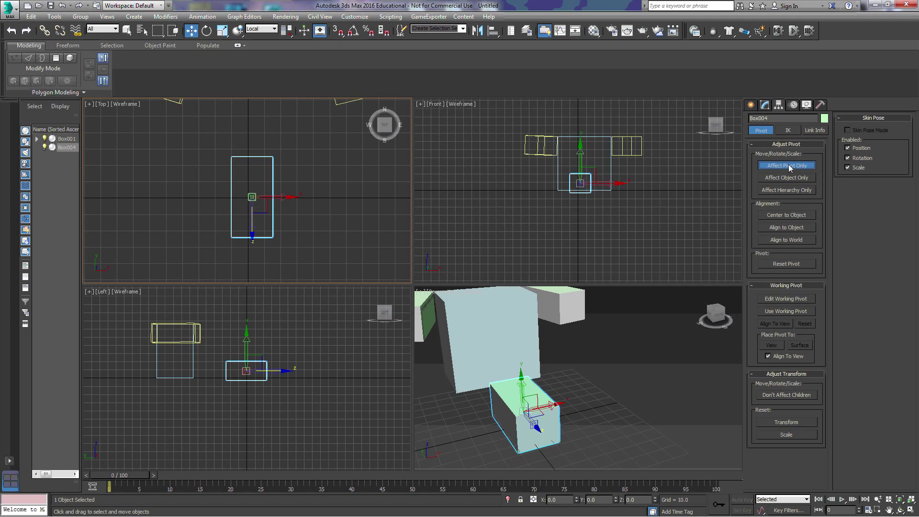
left_click(787, 227)
left_click_drag(547, 412, 486, 423)
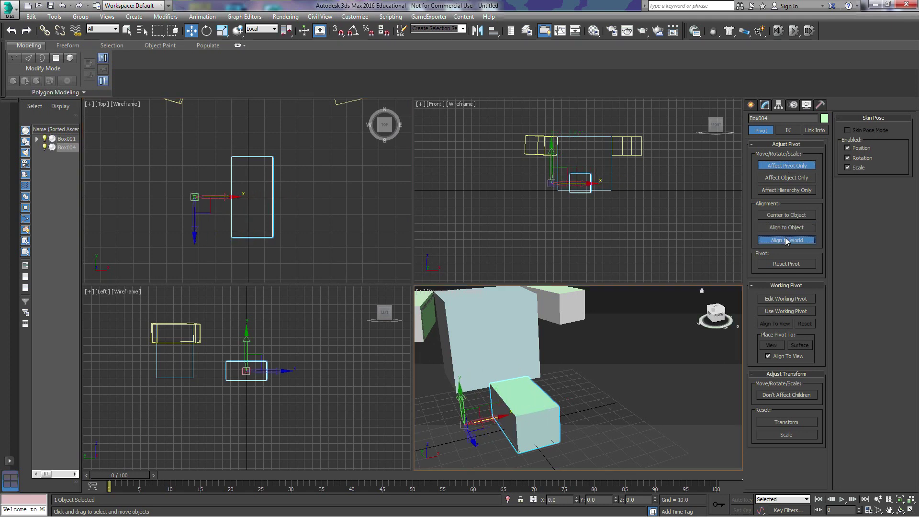
Align Box004's pivot to the world axes, then move Box004 far along X
left_click(787, 240)
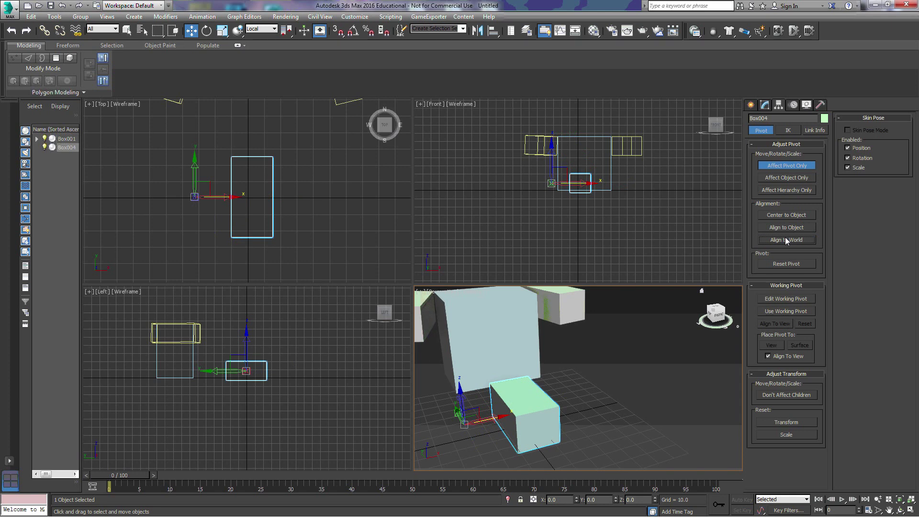
left_click(788, 227)
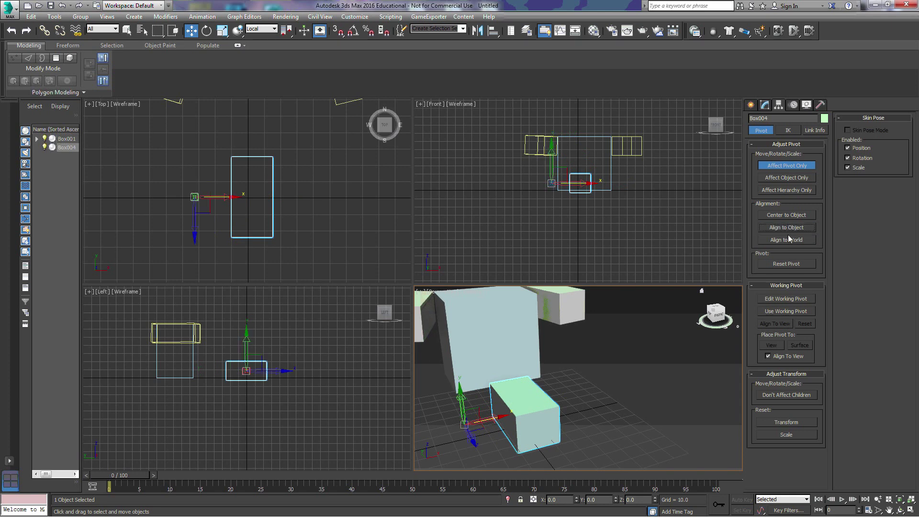
left_click(788, 240)
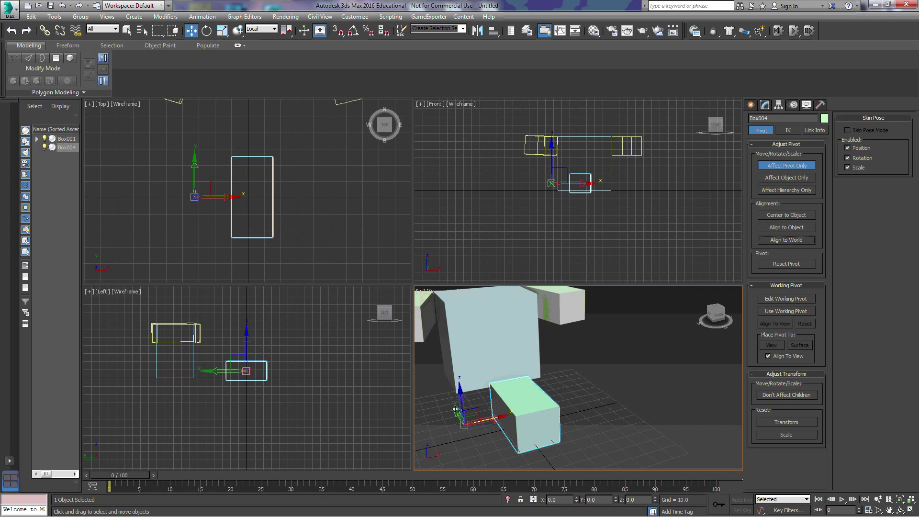
left_click(796, 228)
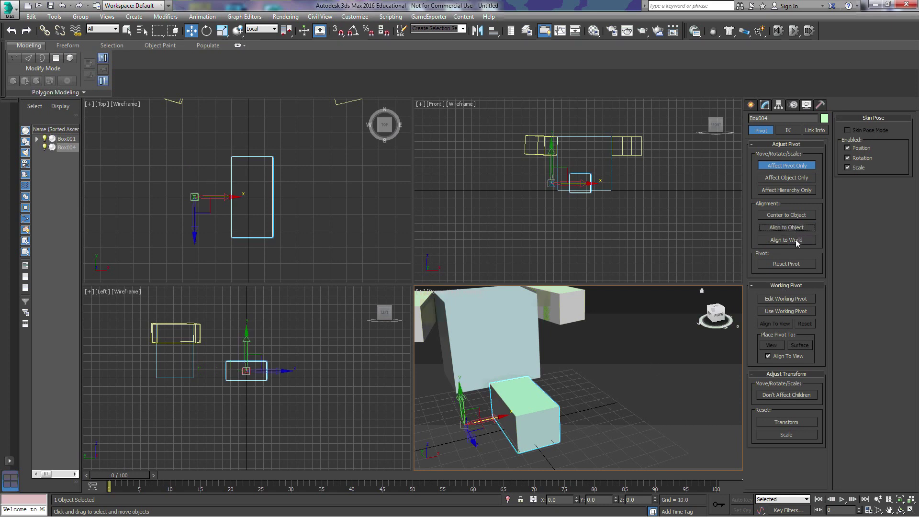
left_click(797, 241)
left_click(796, 228)
left_click(798, 240)
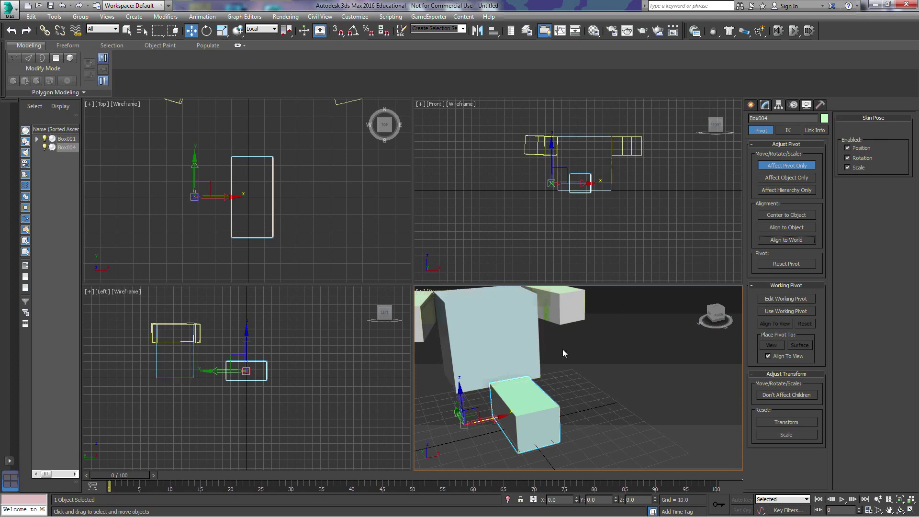
left_click(786, 166)
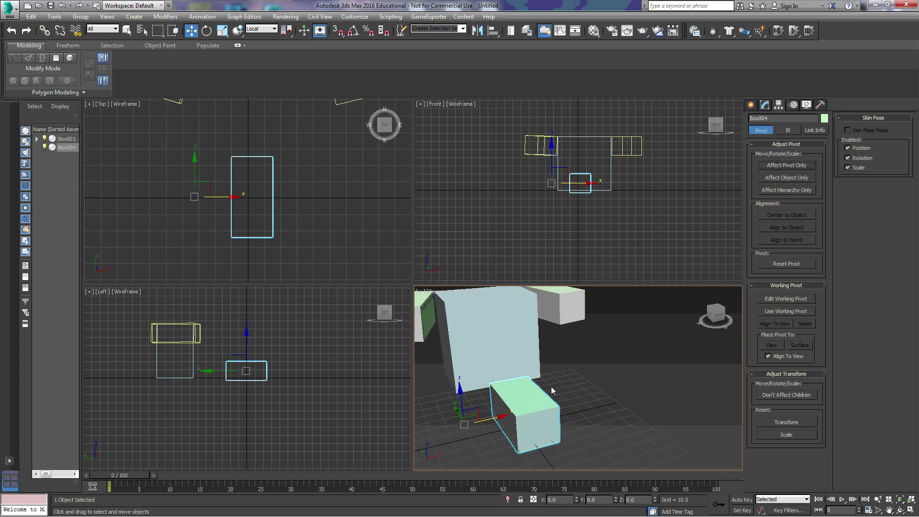
left_click_drag(492, 420, 741, 347)
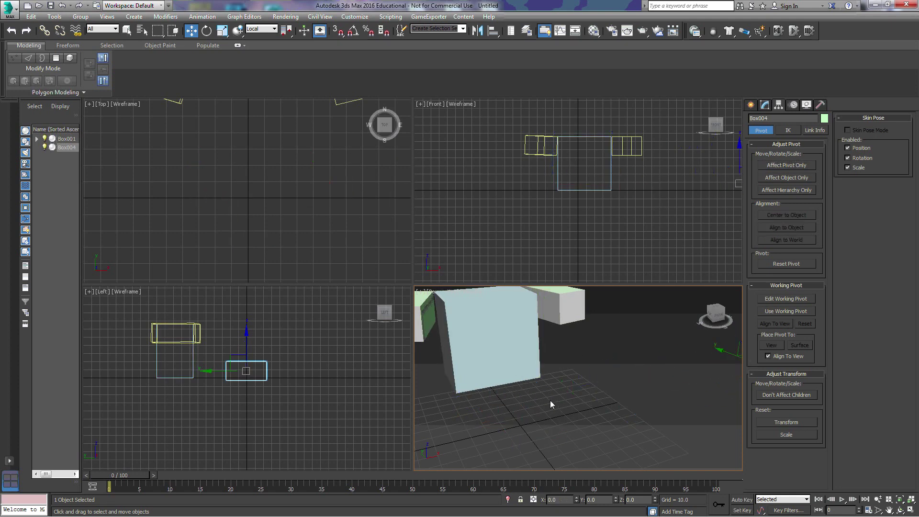
Select Box001, place a working pivot at the grid origin, and make Box001 transform around it
middle_click_drag(550, 400, 592, 440)
left_click(534, 384)
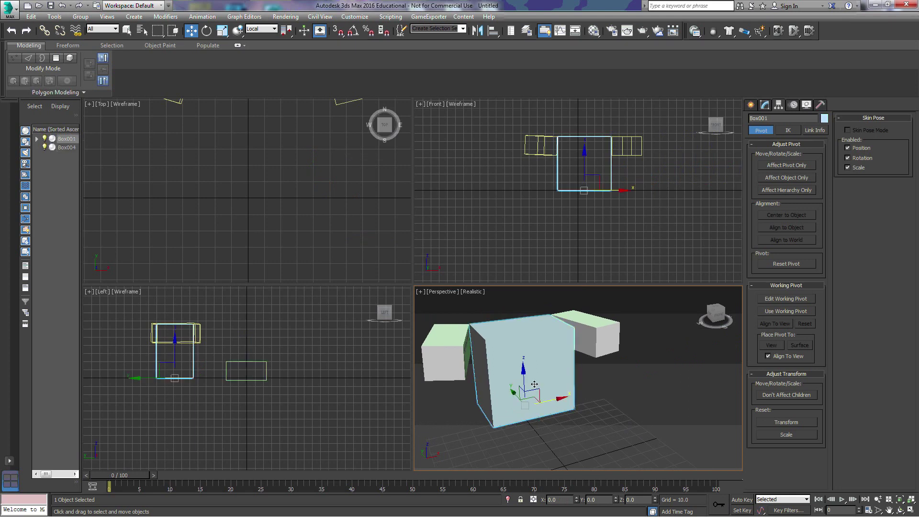
left_click(783, 299)
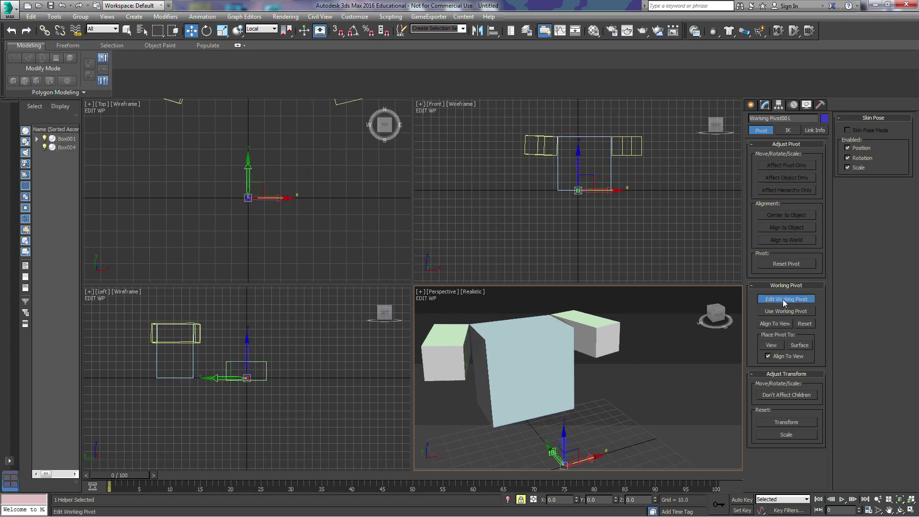
left_click(206, 30)
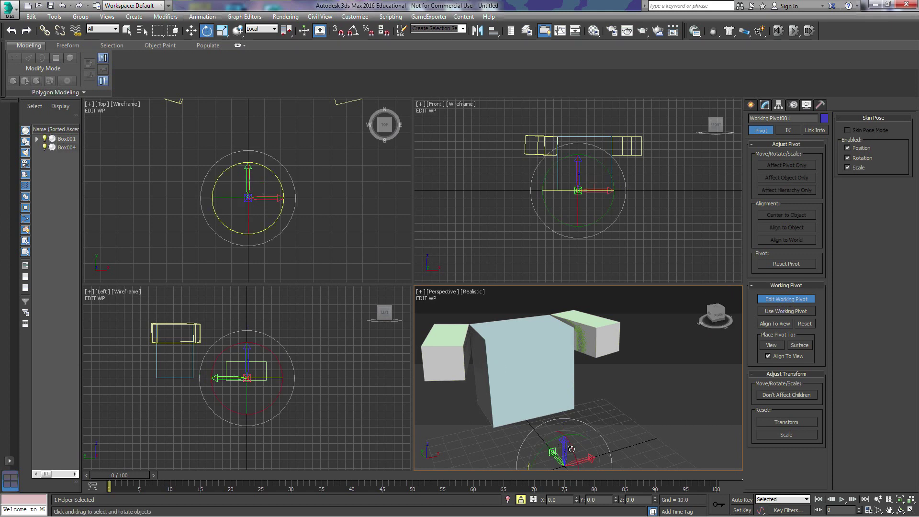
left_click_drag(571, 448, 550, 381)
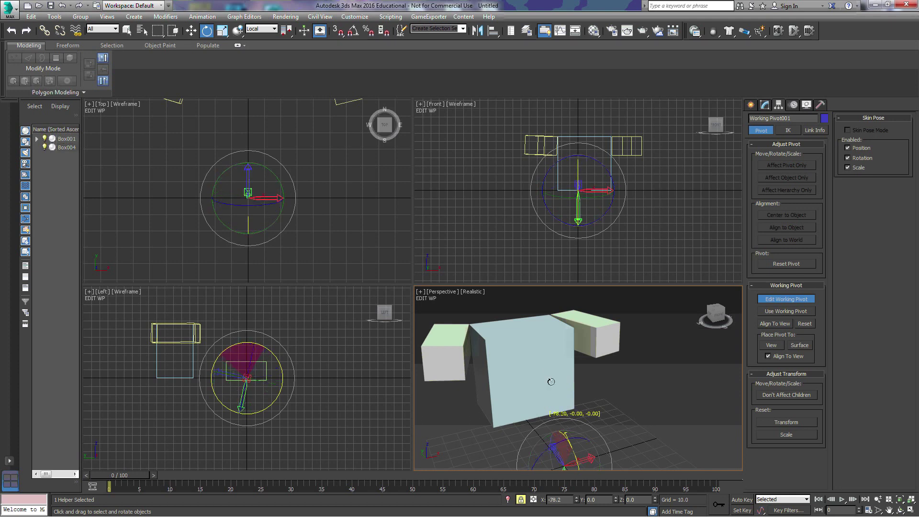
right_click(551, 381)
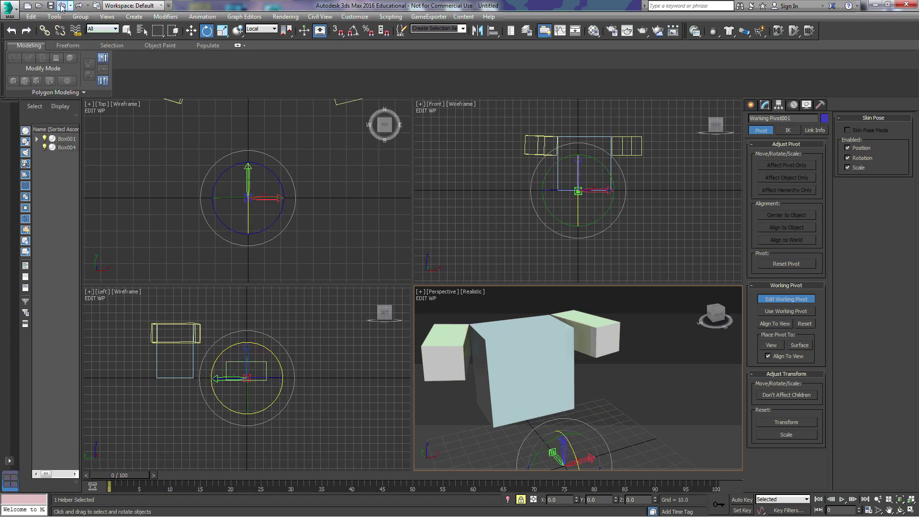
left_click(786, 311)
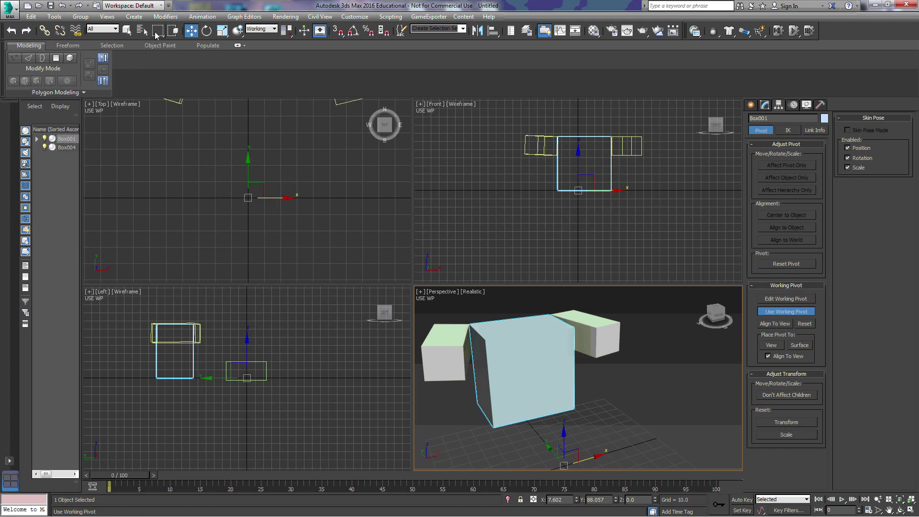
Rotate Box001 slightly around the working pivot, then turn the working pivot off
left_click(206, 31)
mouse_move(556, 452)
left_mouse_down()
mouse_move(529, 448)
mouse_move(584, 438)
mouse_move(568, 445)
left_mouse_up()
left_click(768, 311)
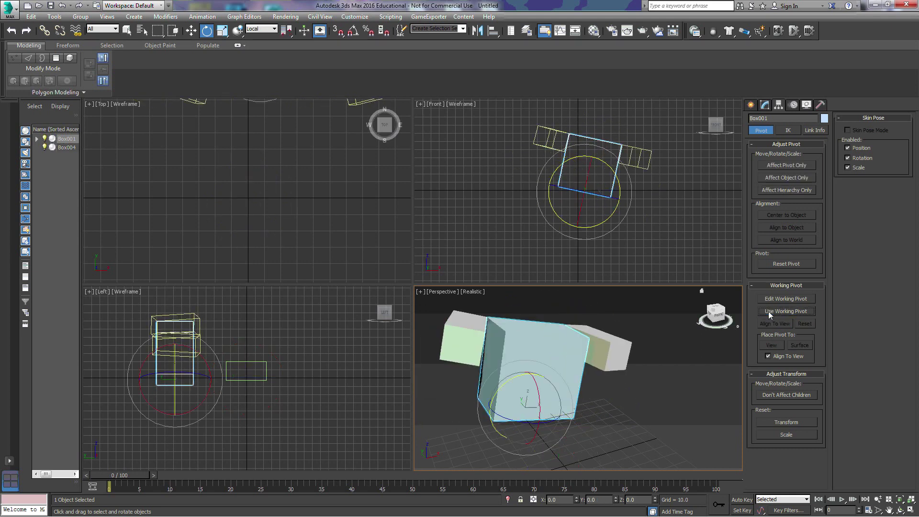
Rotate only Box001's own pivot about the Y axis with Affect Pivot Only
left_click(785, 165)
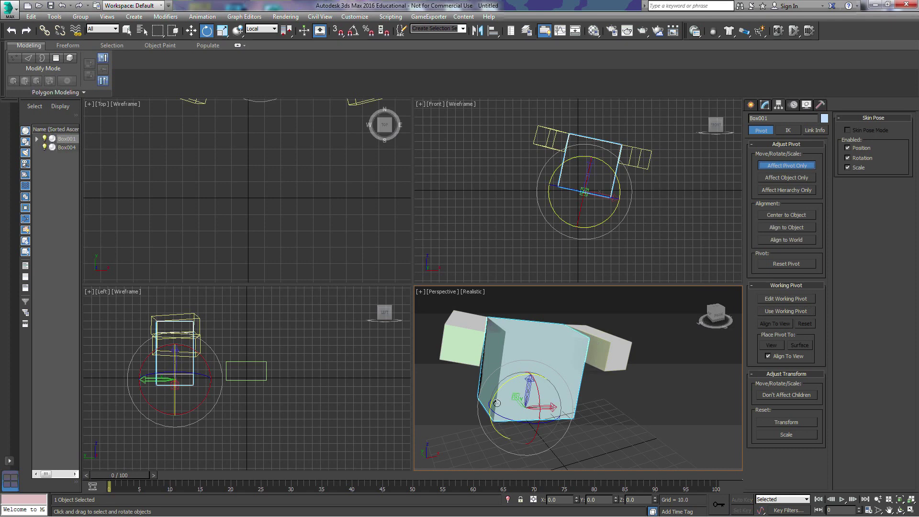
left_click_drag(496, 410, 504, 388)
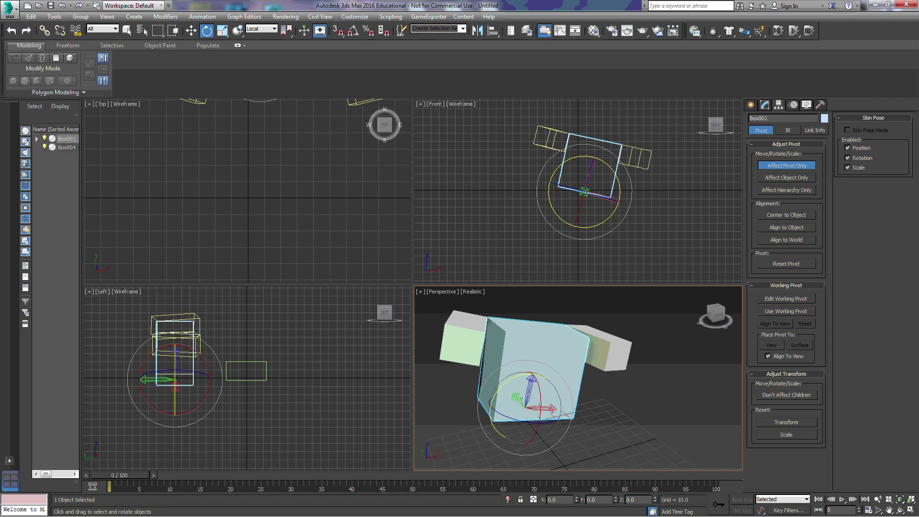
left_click(786, 165)
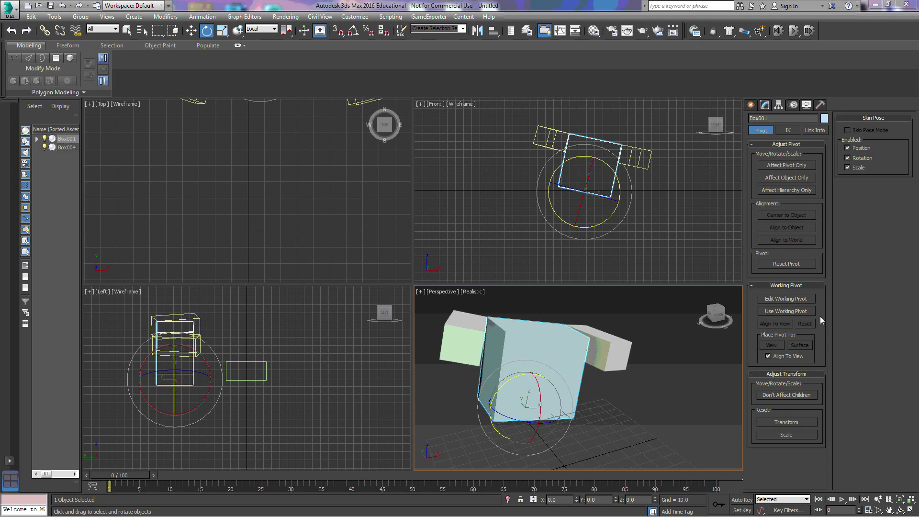
Undo a trial rotation of the working pivot and switch Use Working Pivot back on
left_click(802, 299)
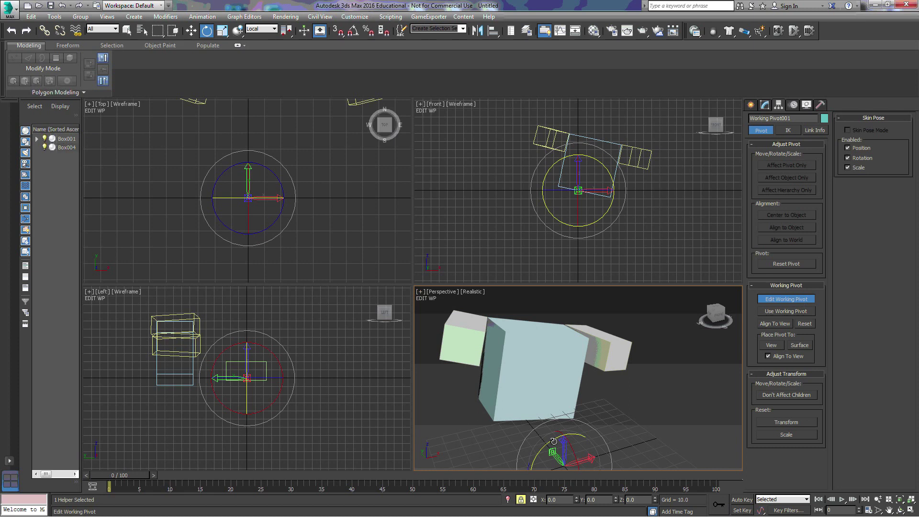
left_click_drag(554, 441, 603, 444)
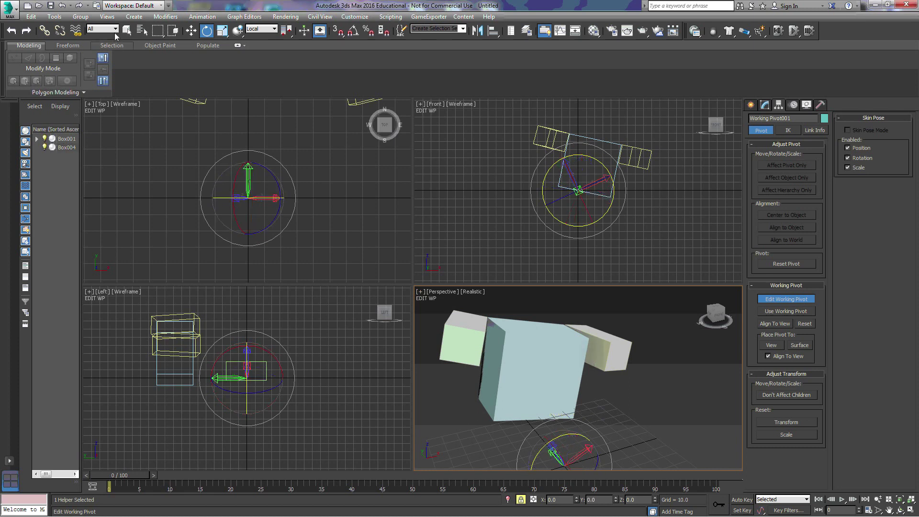
key("ctrl+z")
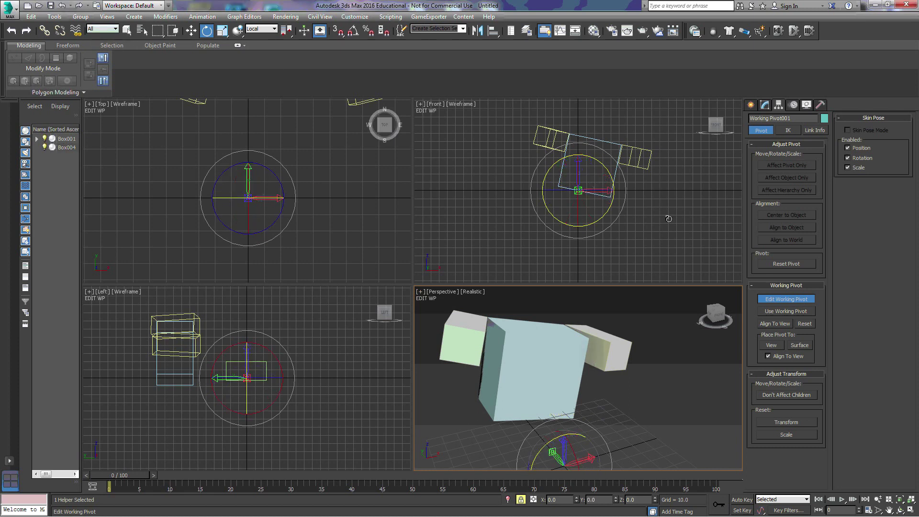
left_click(789, 312)
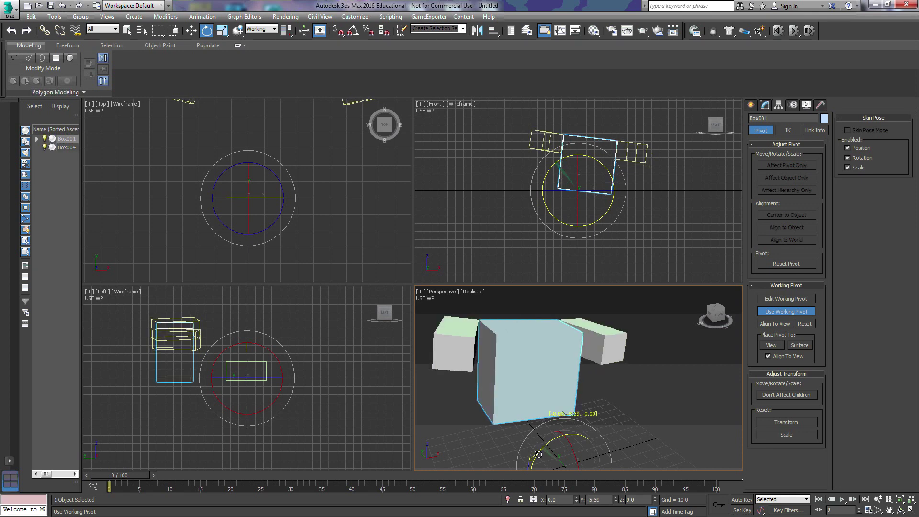